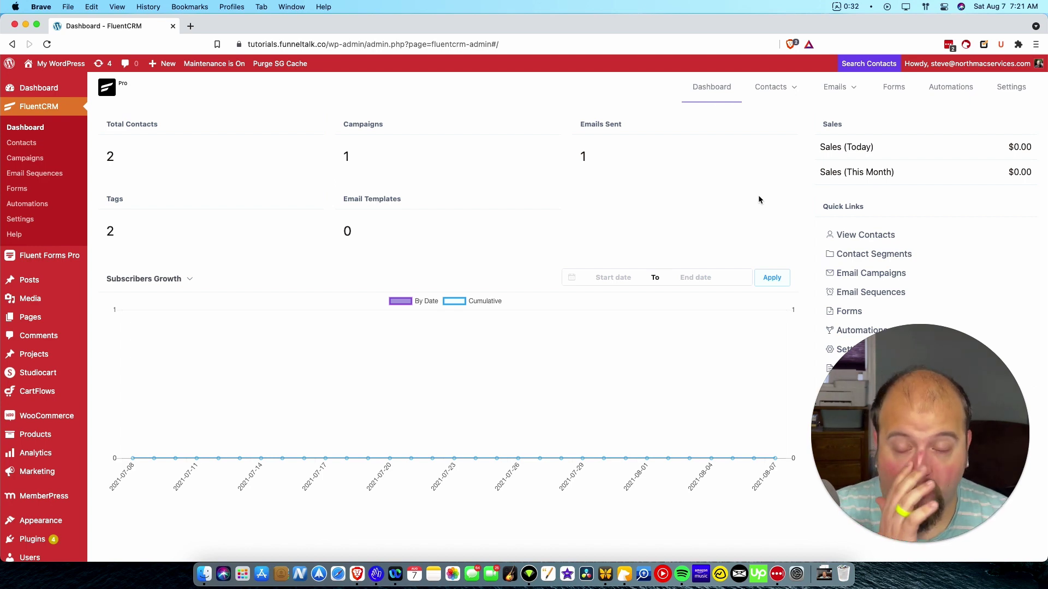
- Start a new funnel from the Automations list to bring up its trigger choices
left_click(535, 152)
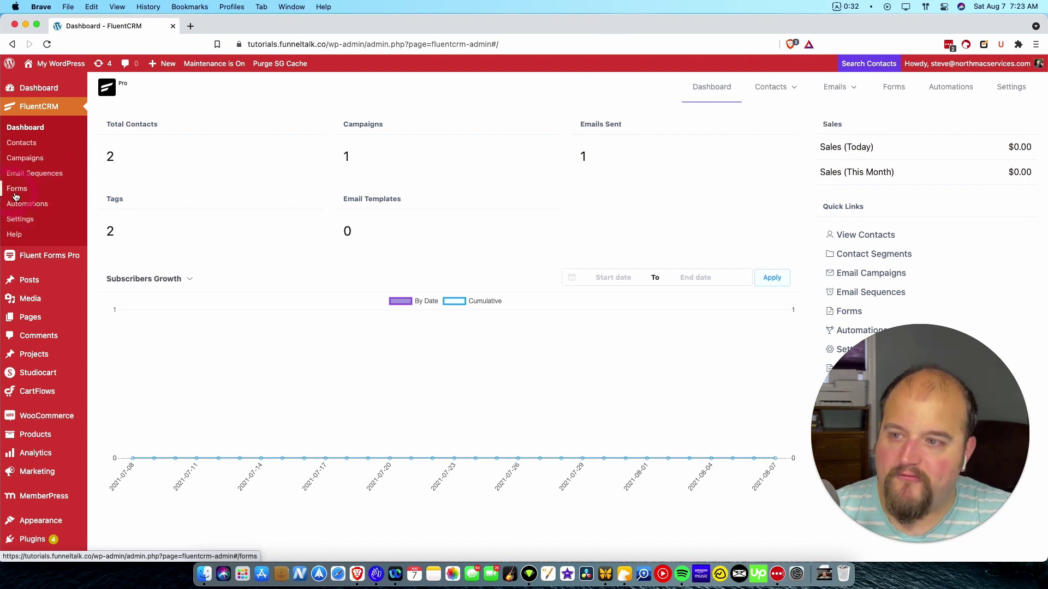
left_click(962, 94)
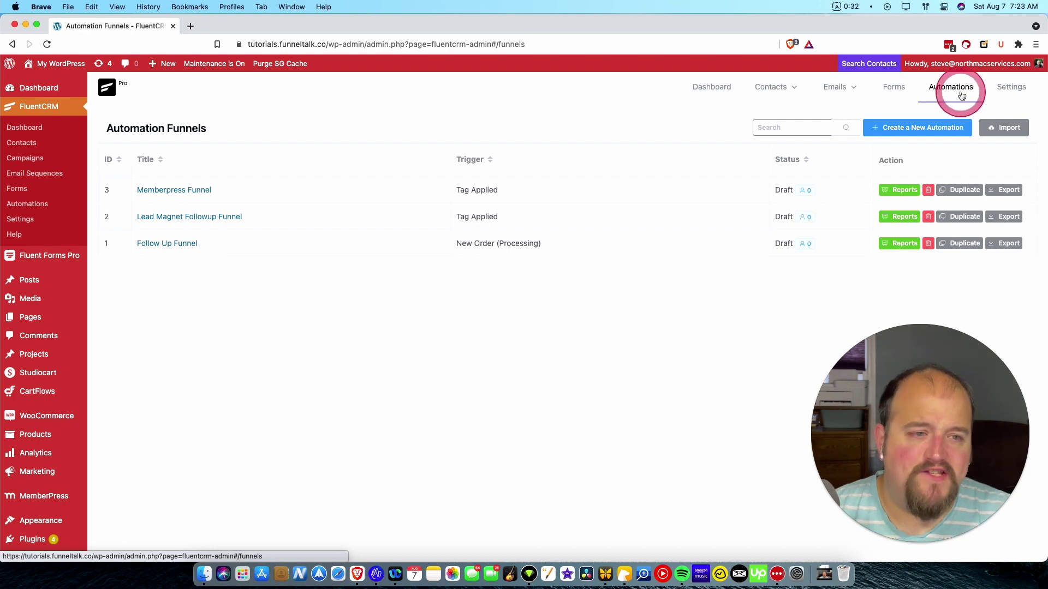
left_click(910, 128)
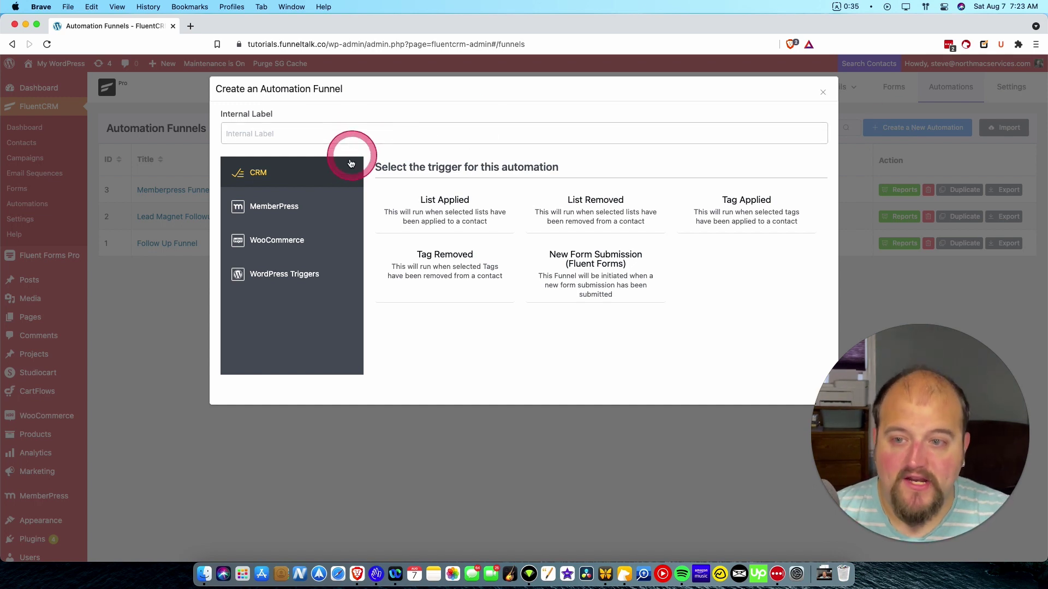
left_click(293, 206)
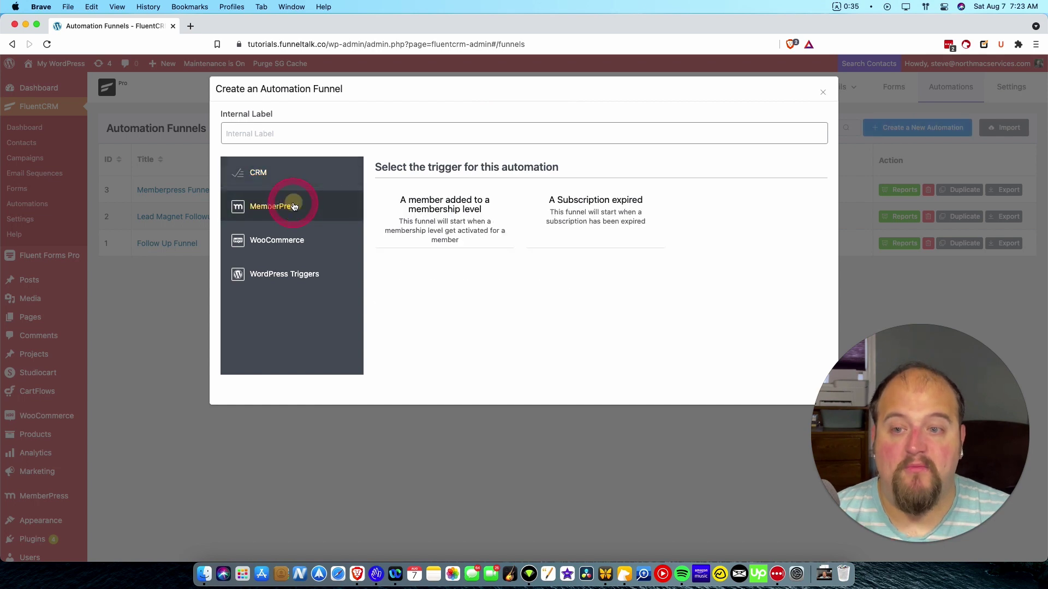
left_click(294, 244)
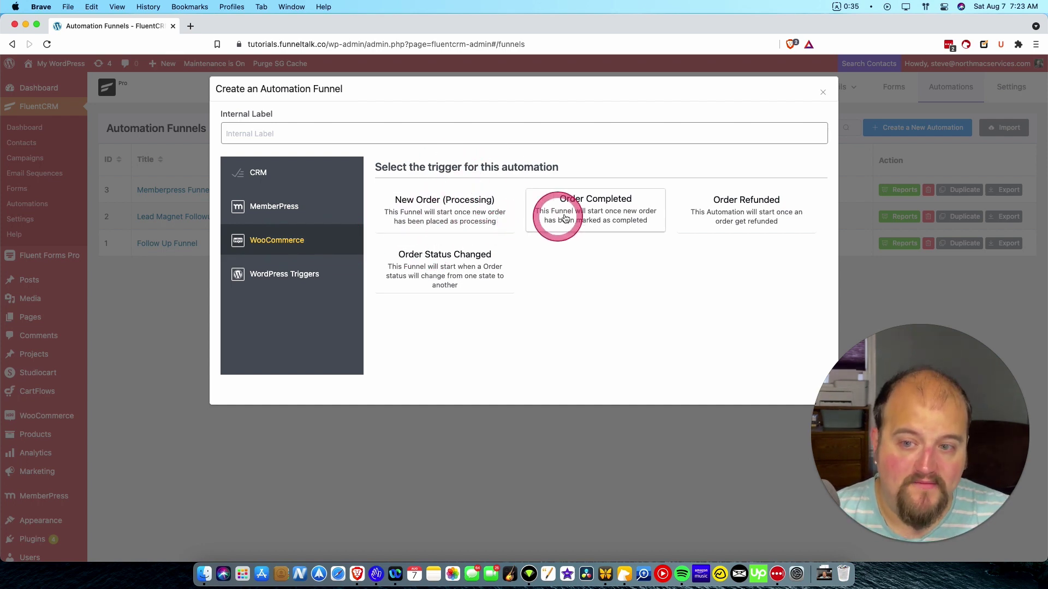
left_click(275, 213)
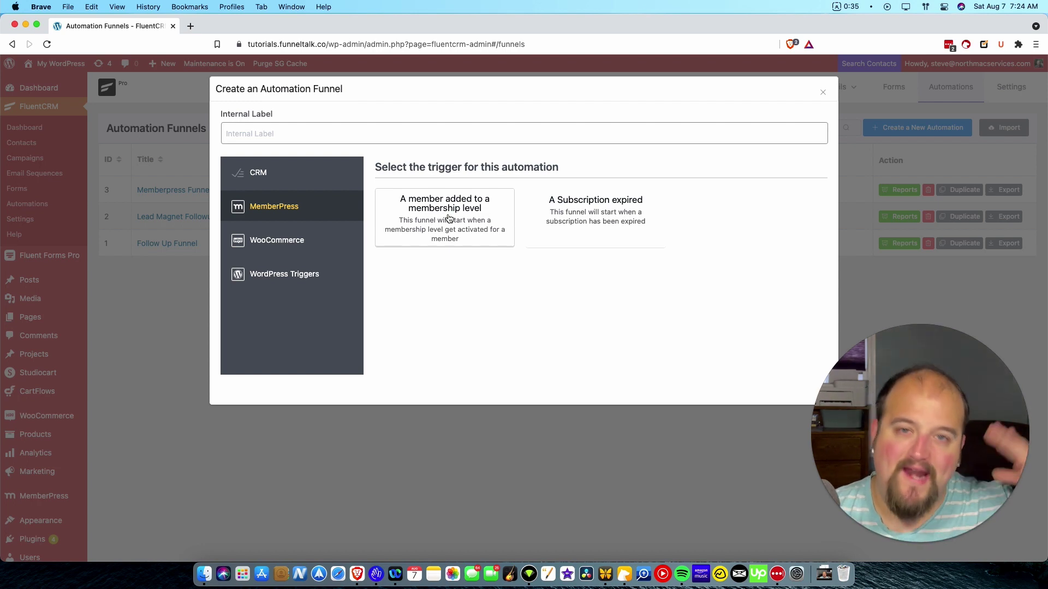
left_click(431, 199)
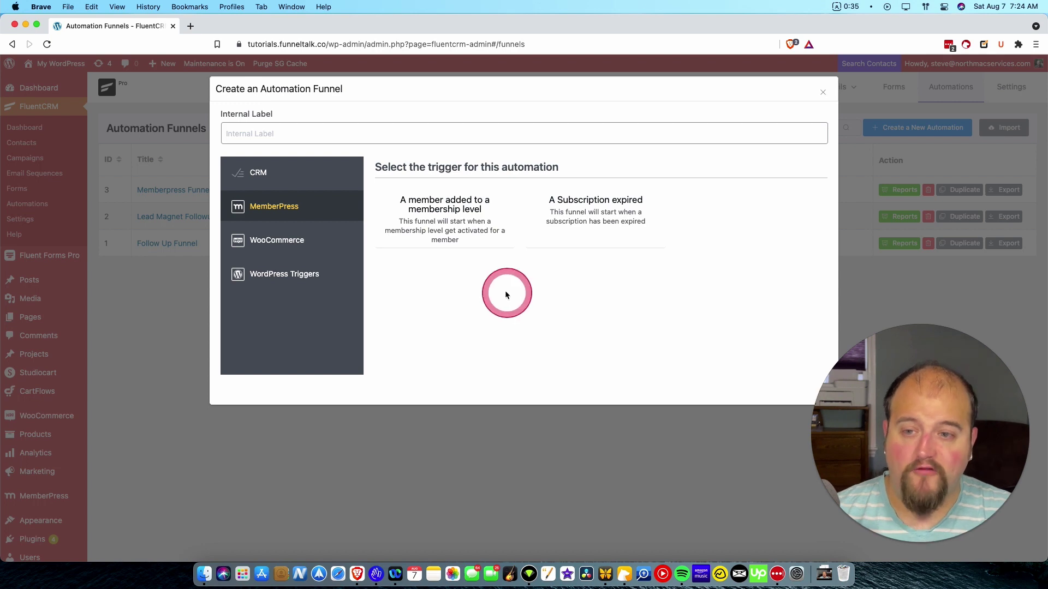
left_click(294, 243)
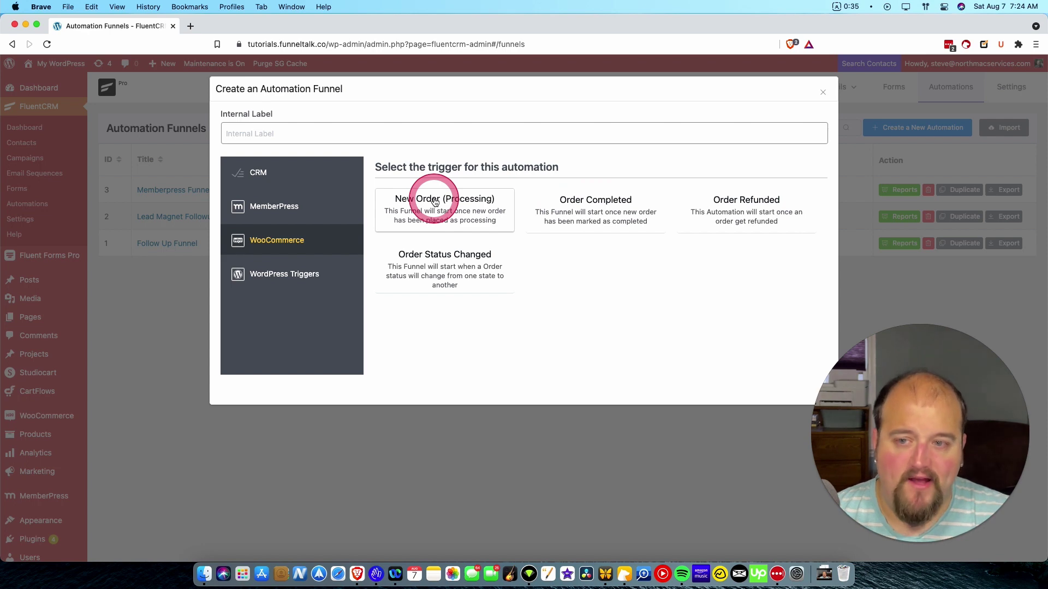
left_click(279, 206)
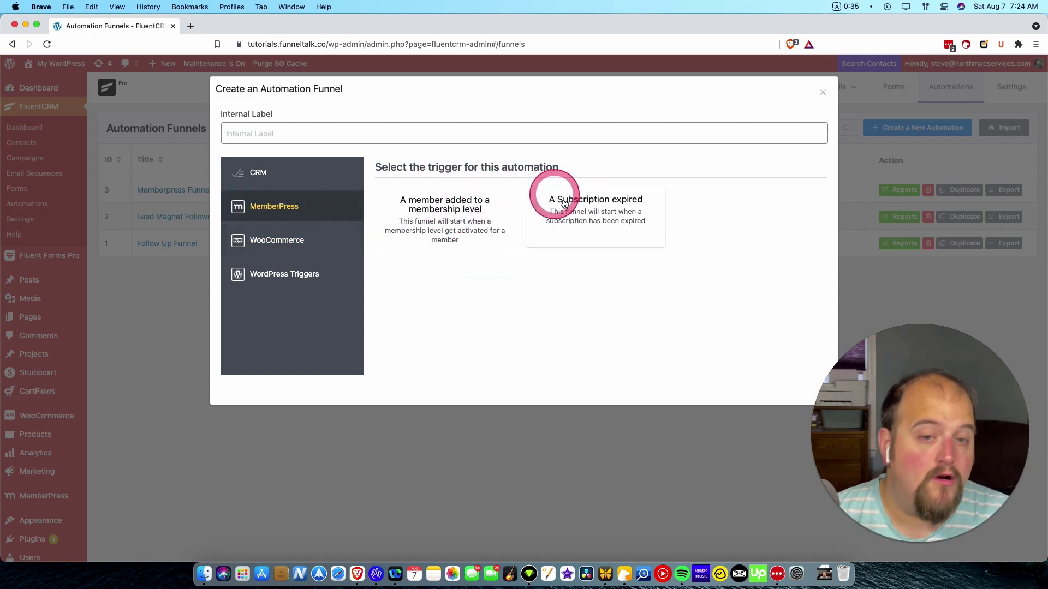
left_click(283, 186)
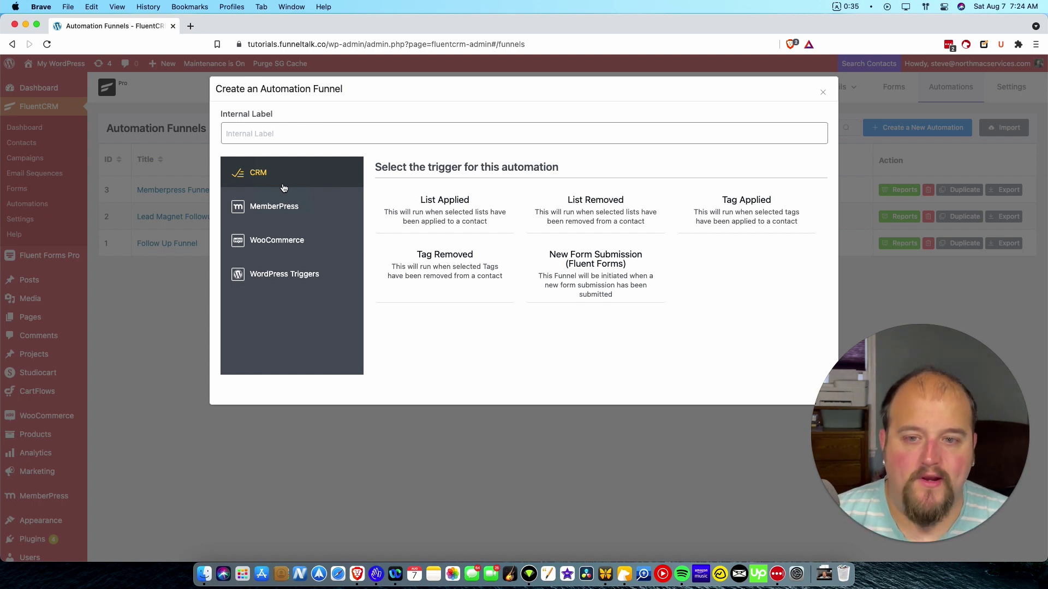
- Create a Tag Applied funnel with the internal label 'New Lead Automation'
left_click(760, 211)
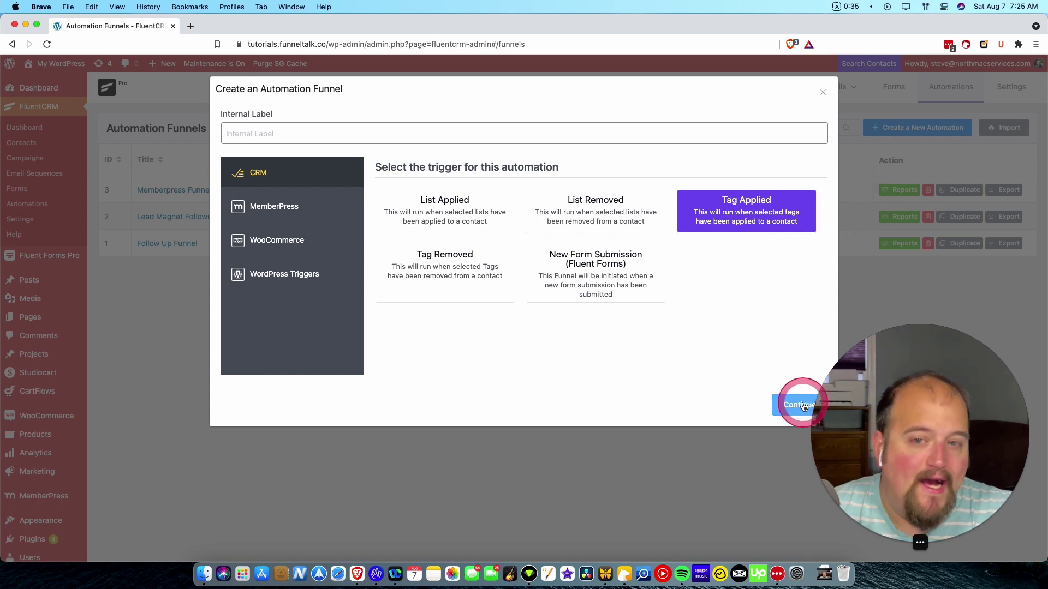
left_click(231, 133)
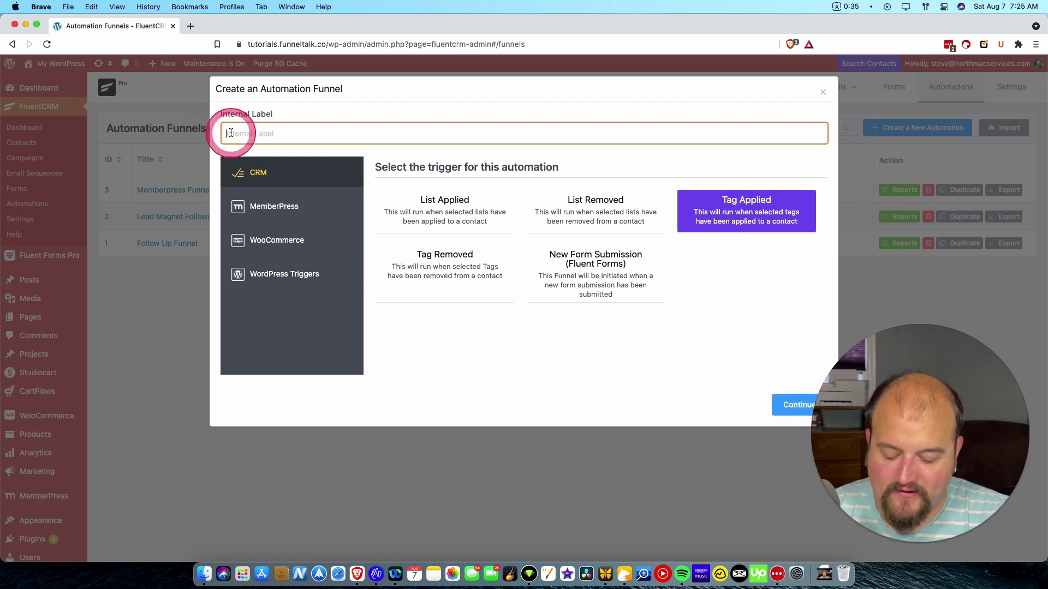
type("New ")
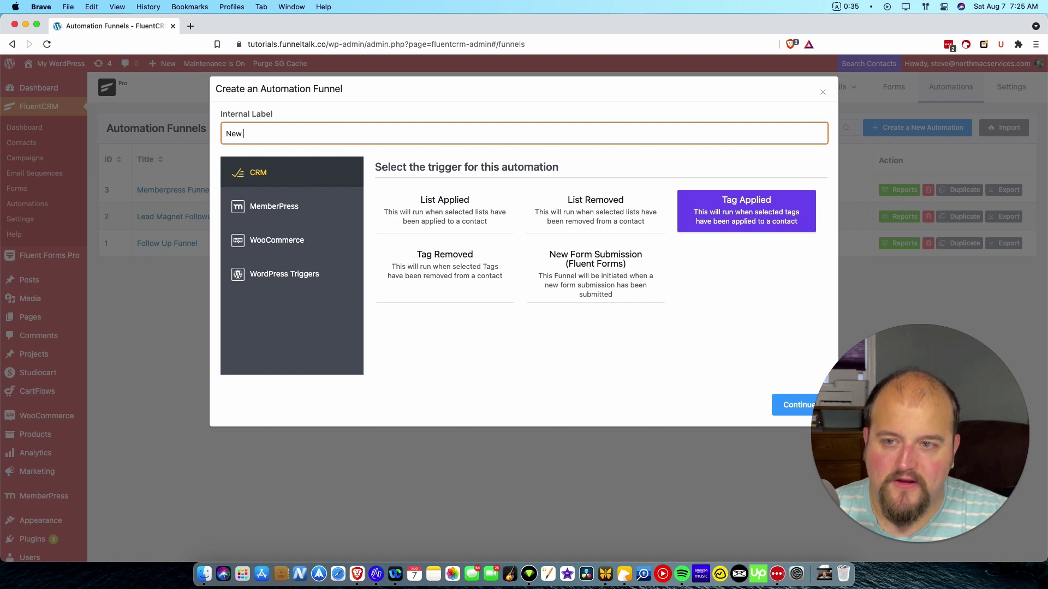
type("Lead Automa")
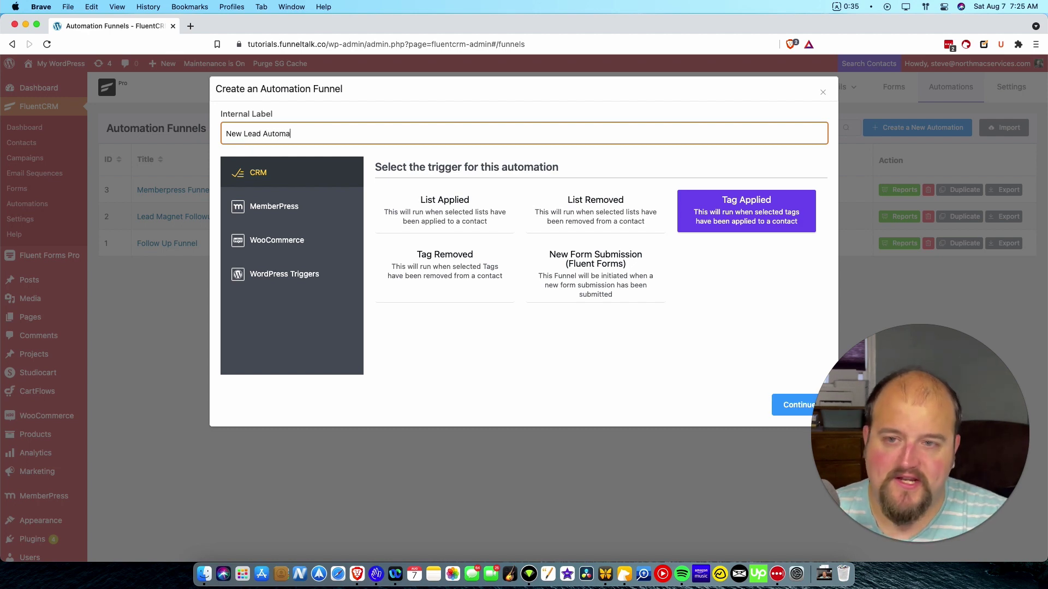
type("tion")
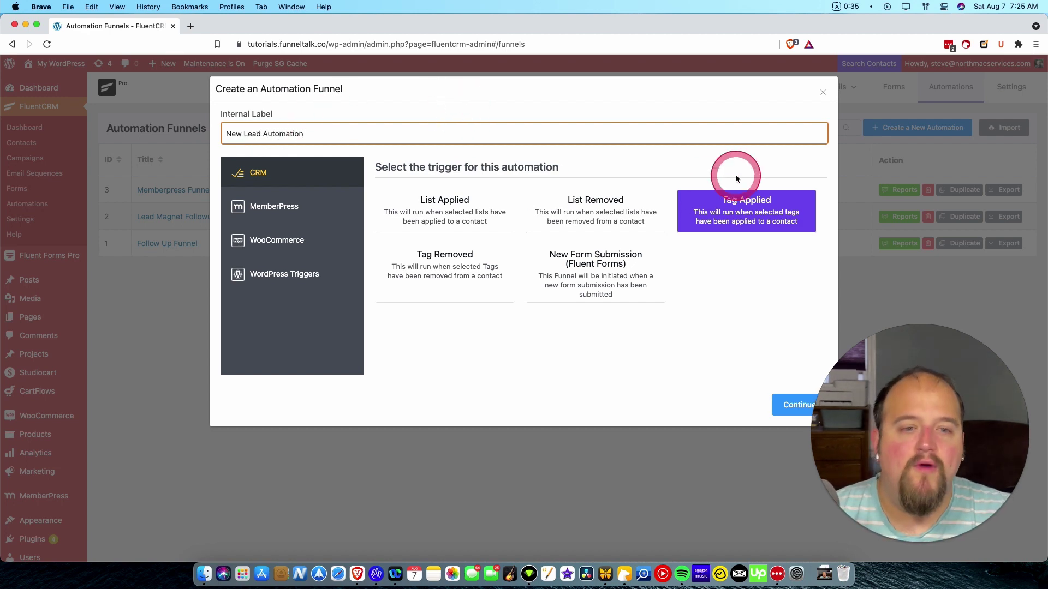
left_click(791, 402)
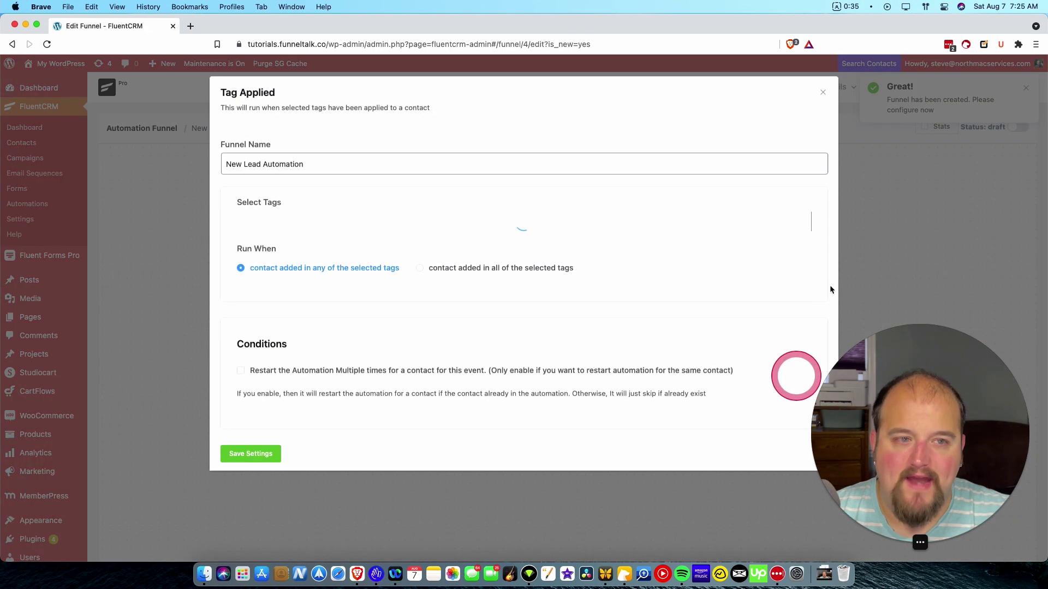
- Select Tag 1 as the funnel's trigger tag and save the trigger settings
left_click(422, 218)
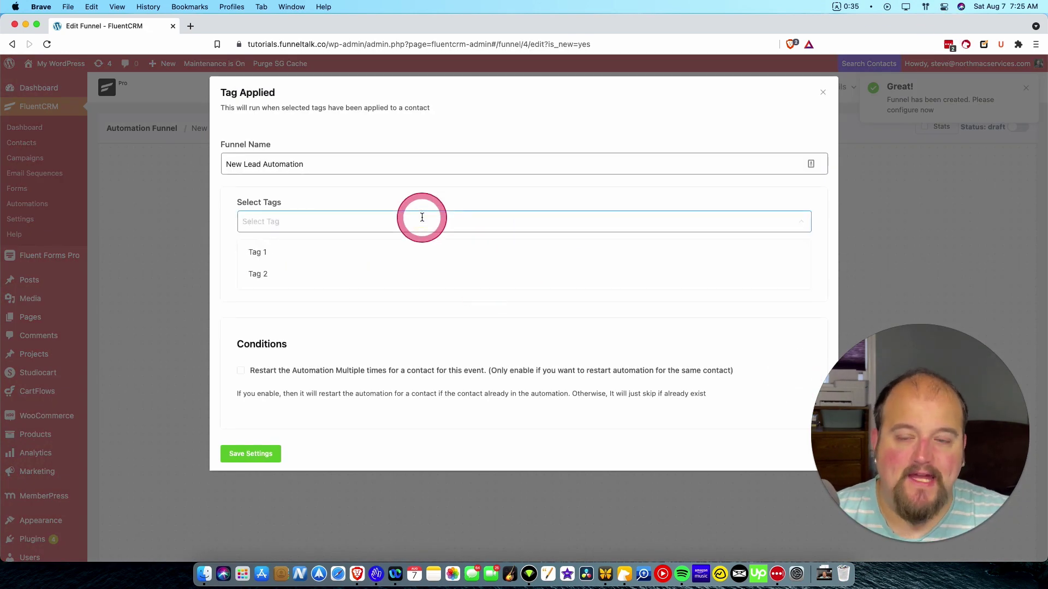
left_click(274, 254)
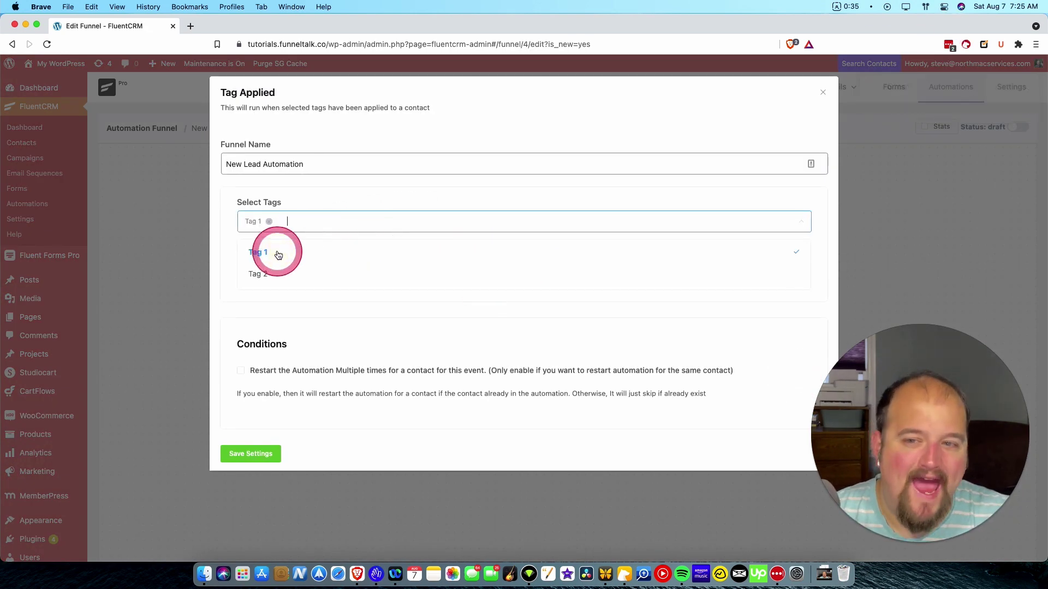
left_click(334, 188)
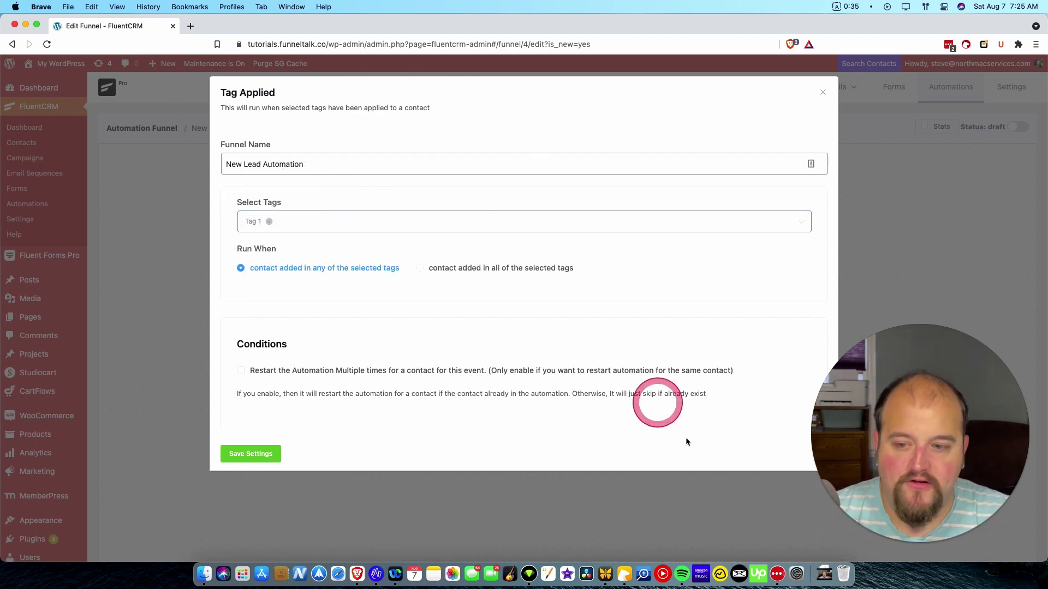
left_click(241, 455)
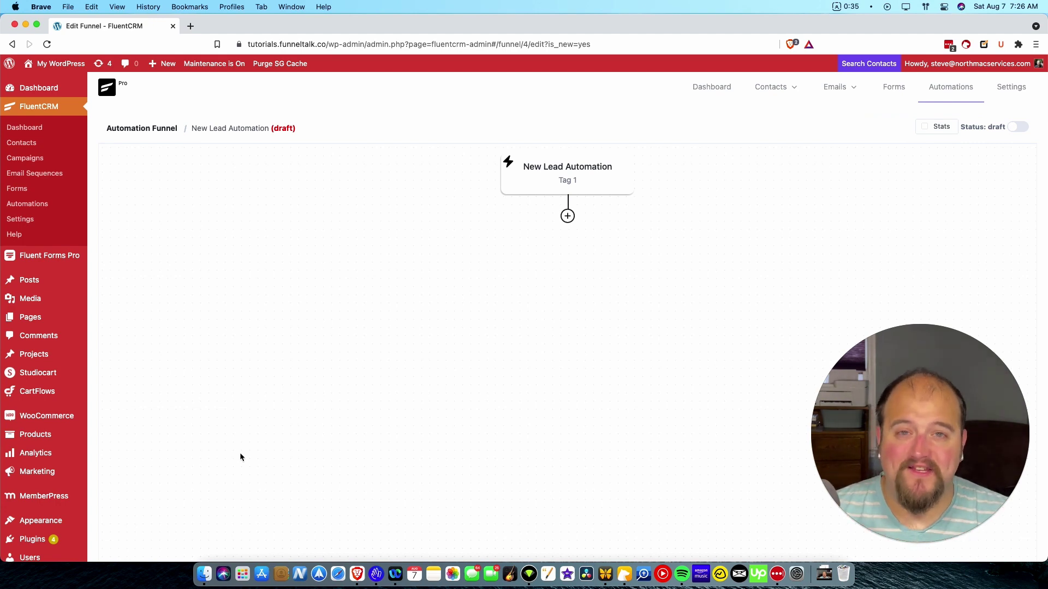
- Add a step after the trigger and browse all available actions, goals and conditions
left_click(568, 216)
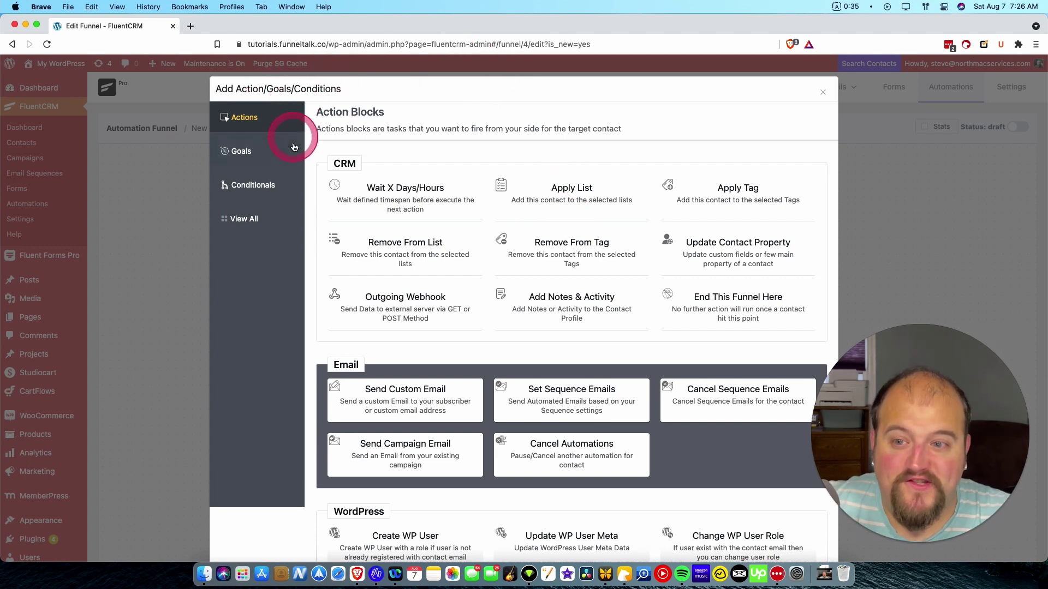
left_click(233, 217)
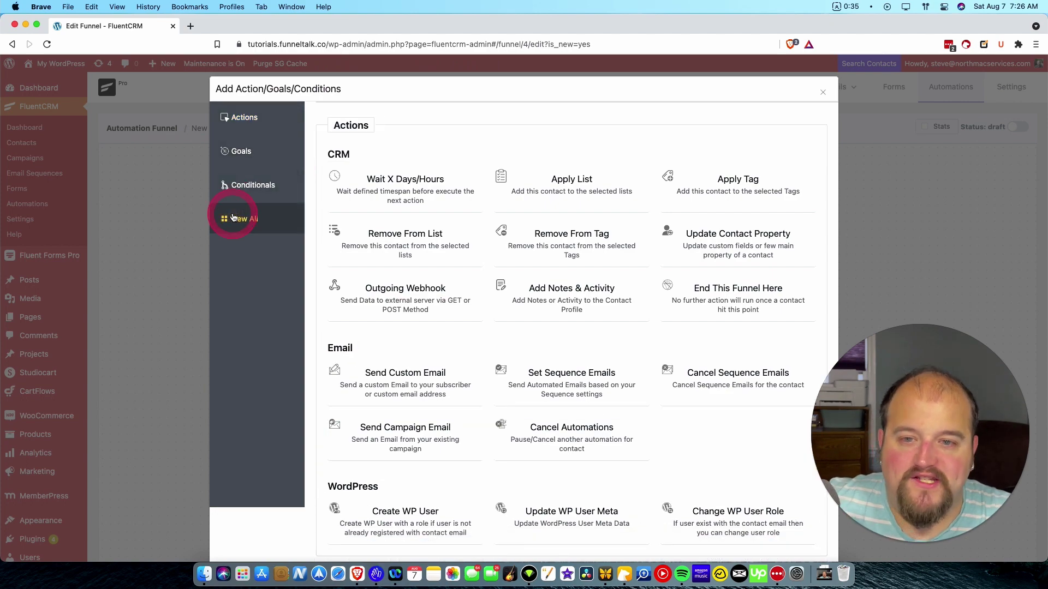
scroll(434, 317, "down", 10)
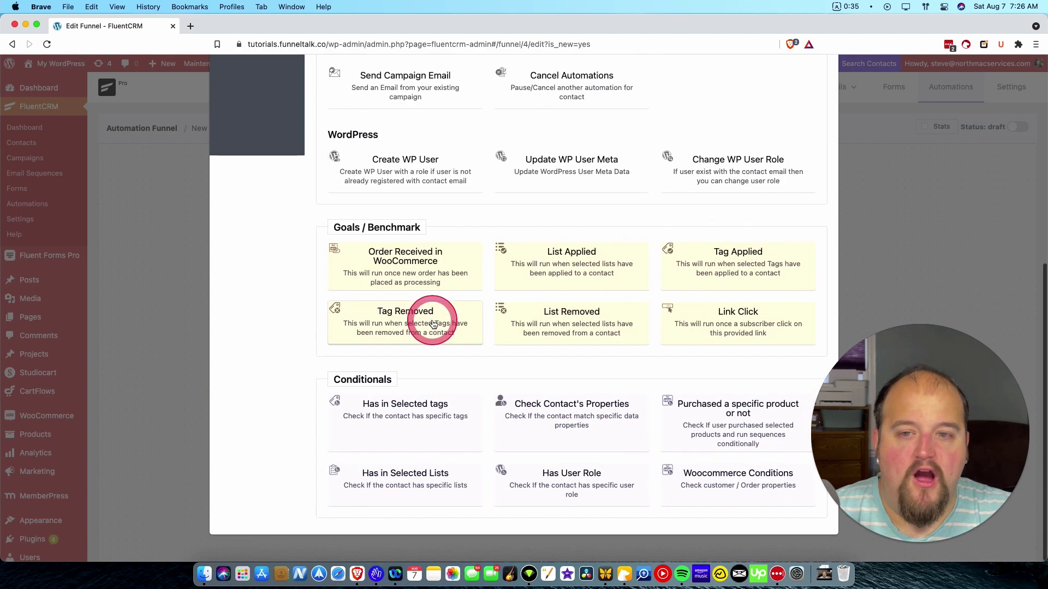
scroll(432, 325, "up", 10)
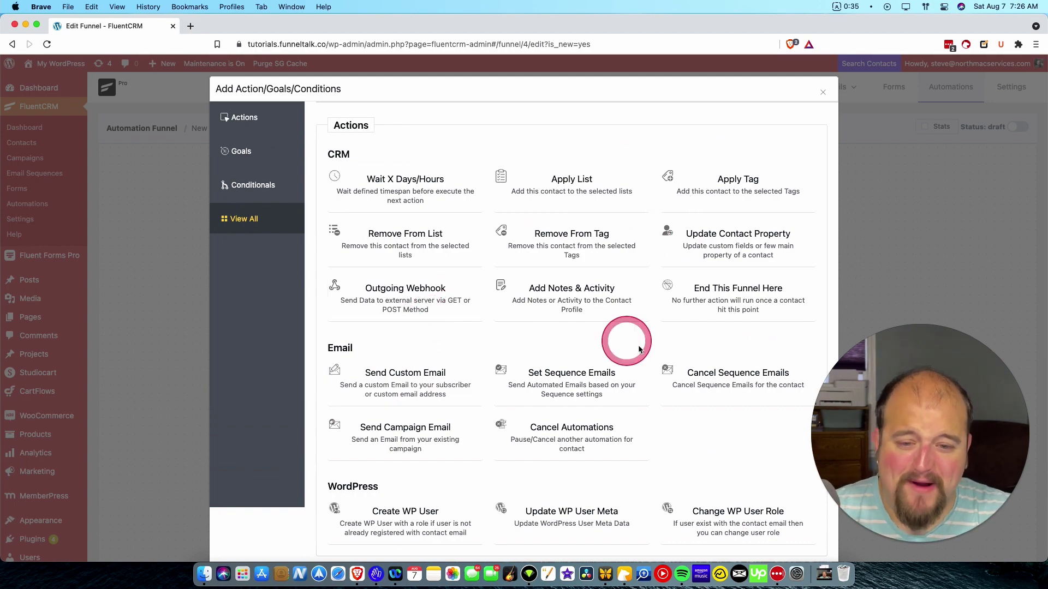
scroll(656, 402, "down", 6)
scroll(656, 402, "up", 6)
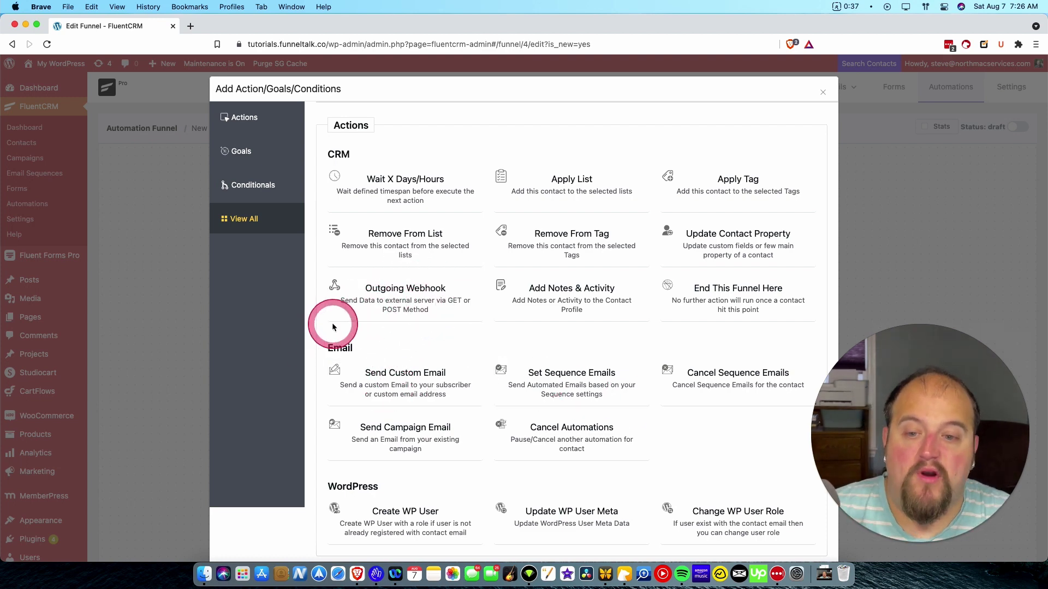
scroll(332, 326, "down", 3)
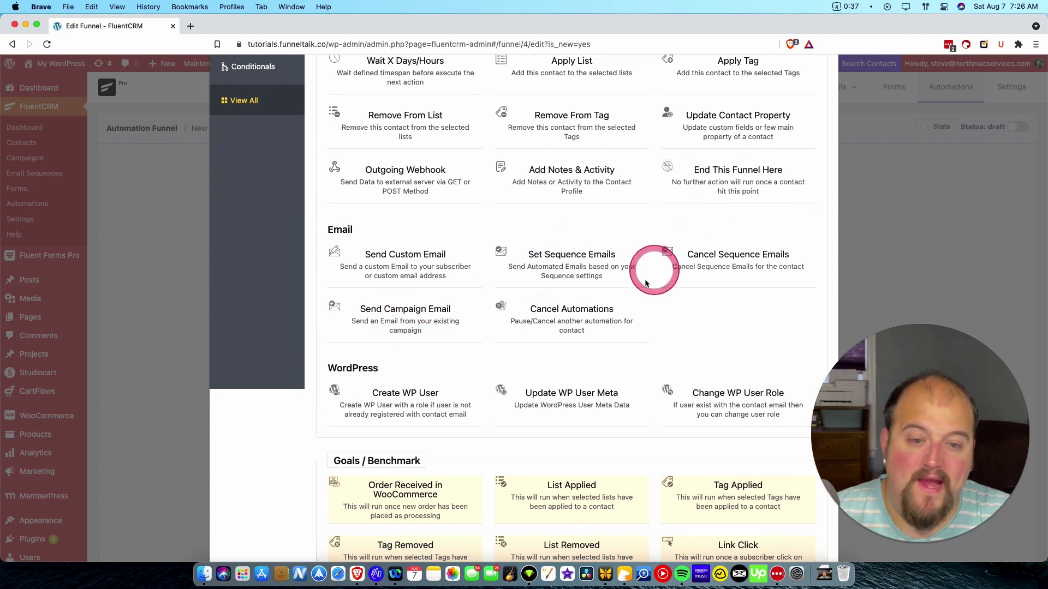
scroll(654, 317, "down", 4)
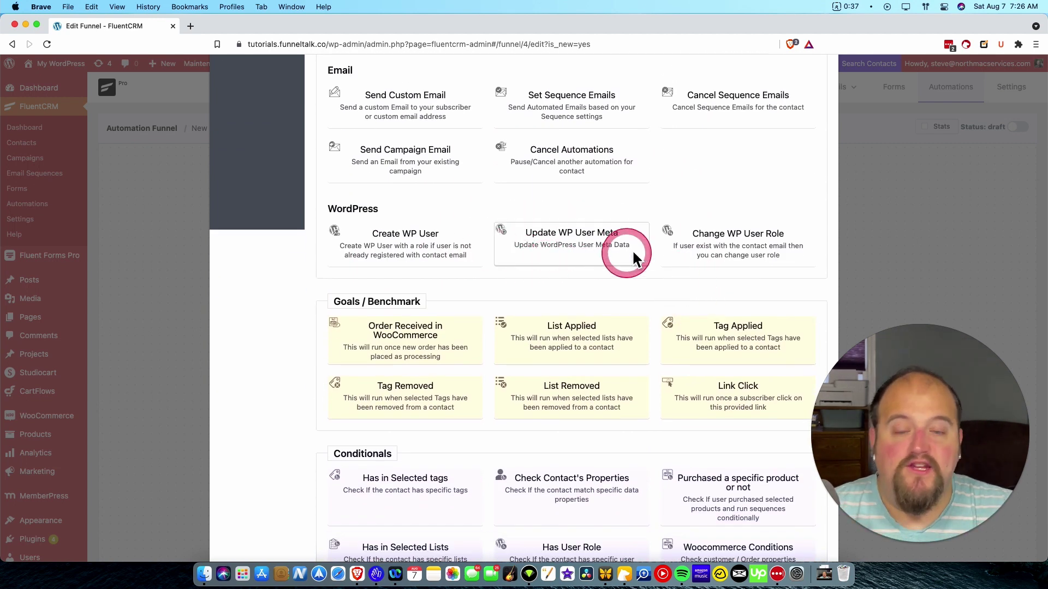
scroll(600, 257, "down", 2)
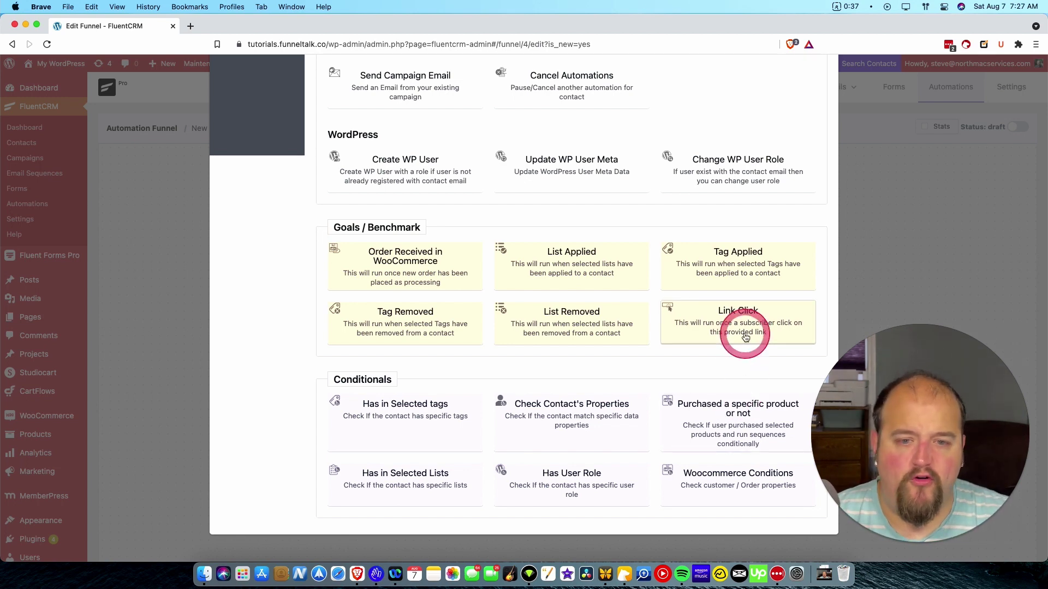
scroll(744, 334, "up", 6)
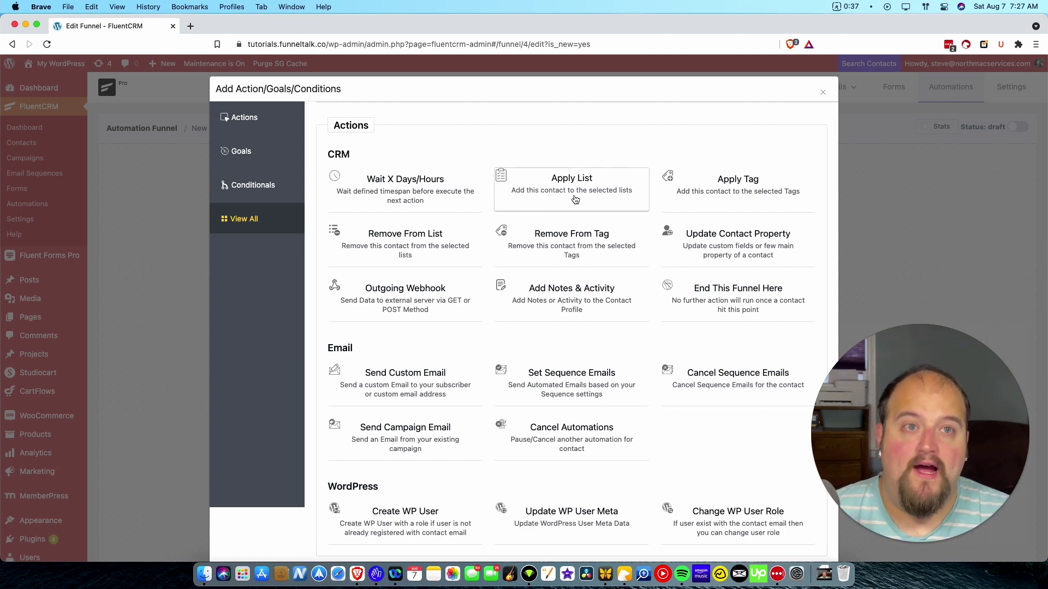
left_click(111, 163)
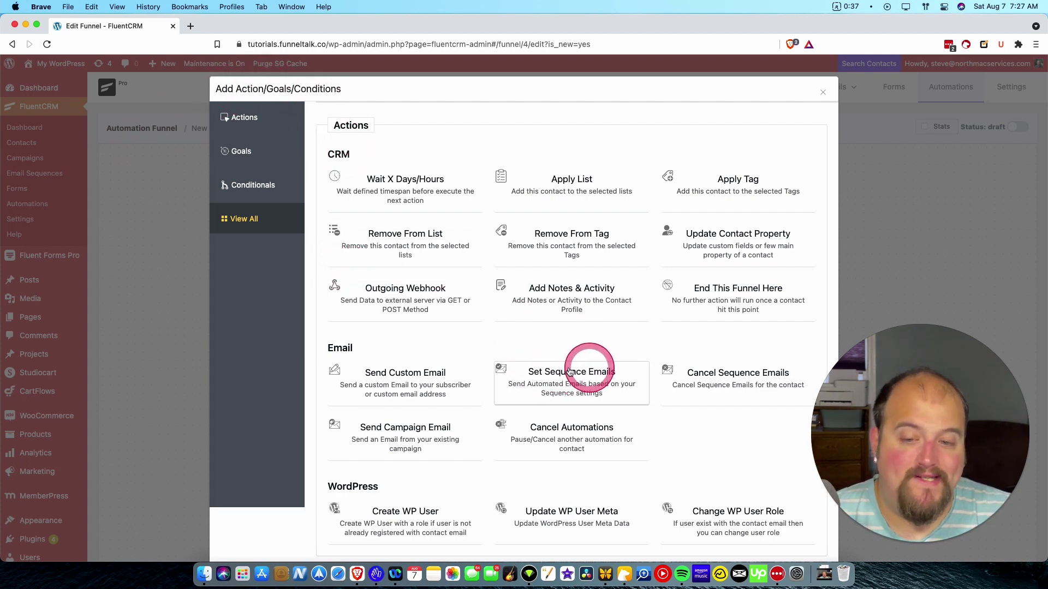
- Add a Set Sequence Emails action that assigns the Soap Opera Sequence, and save it
left_click(616, 389)
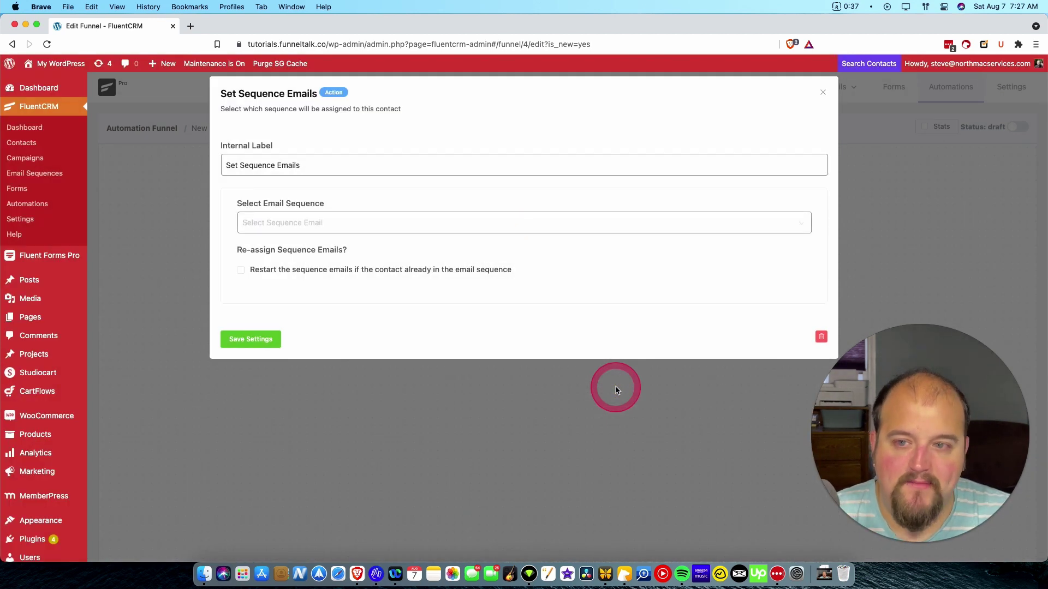
left_click(414, 222)
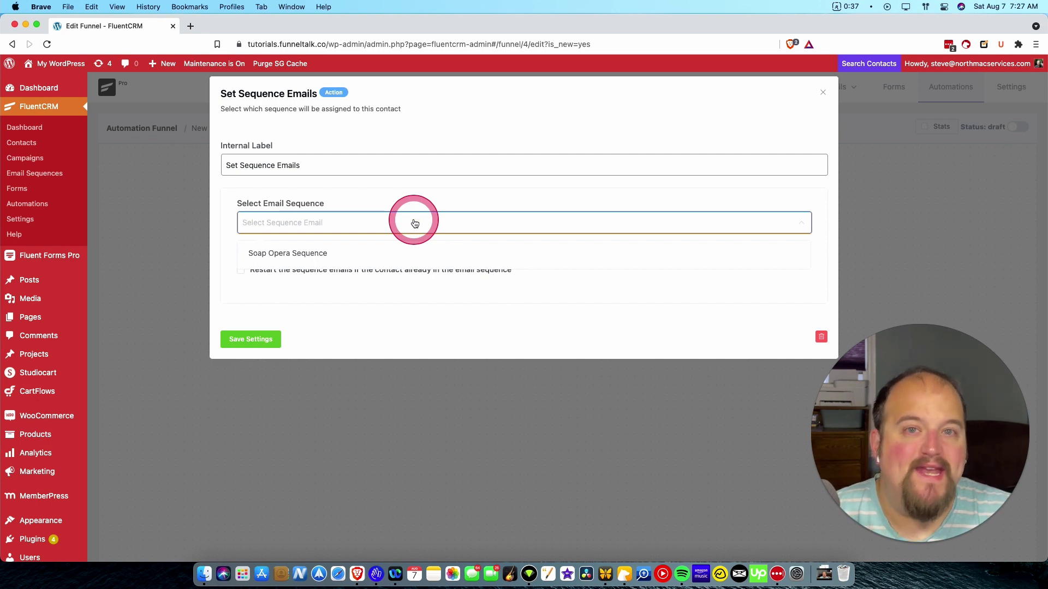
left_click(279, 265)
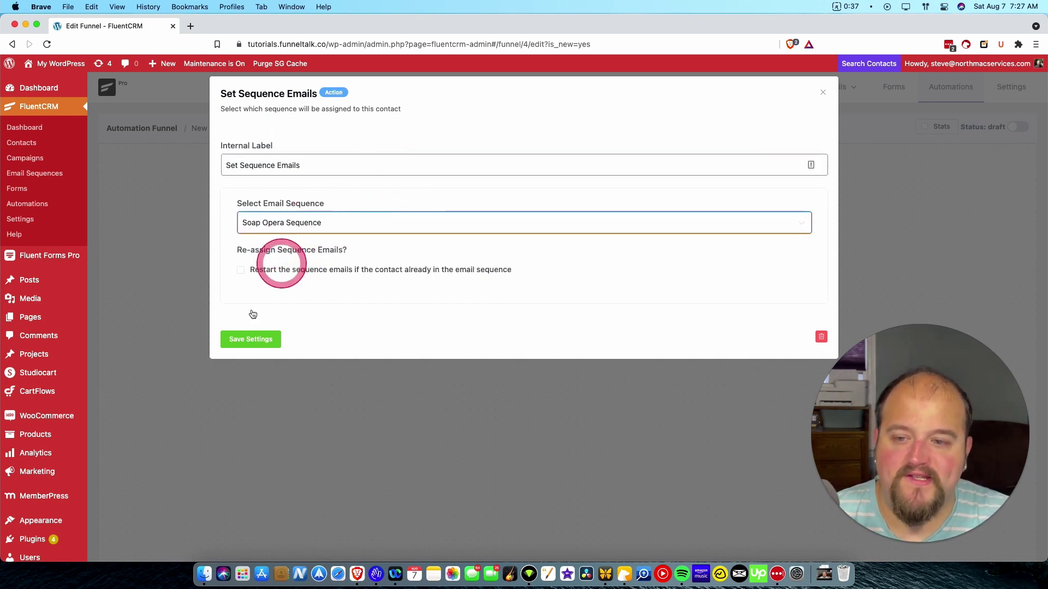
left_click(232, 341)
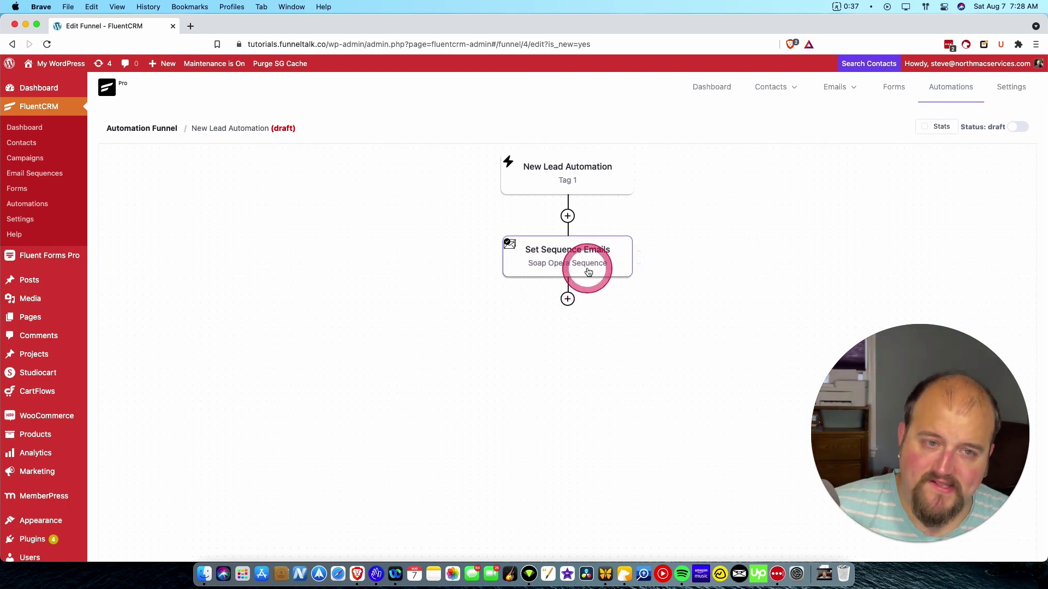
- Open the Soap Opera Sequence from Email Sequences to review its six emails
mouse_move(843, 85)
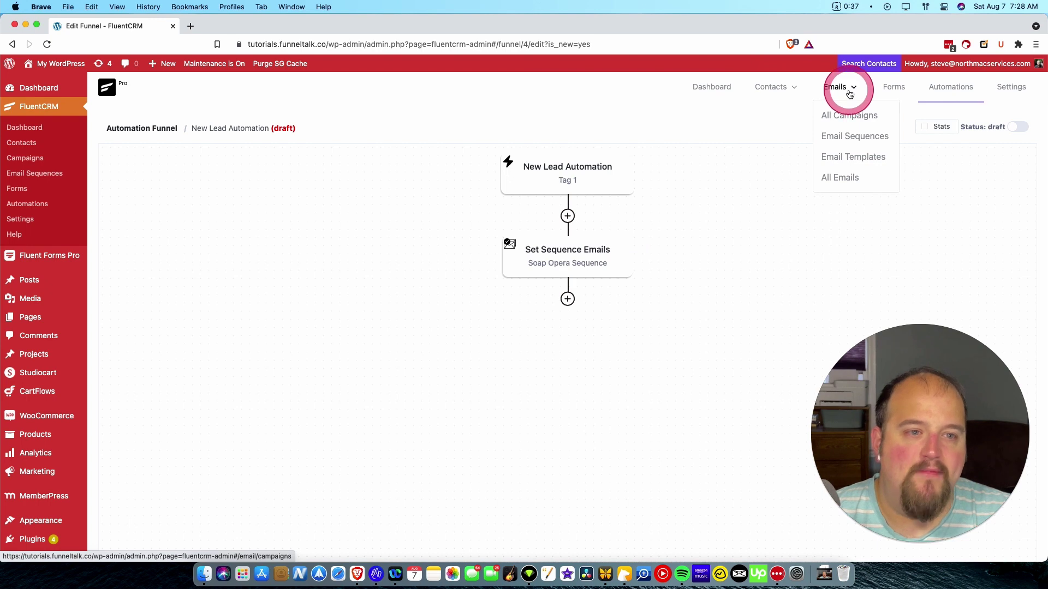
left_click(856, 138)
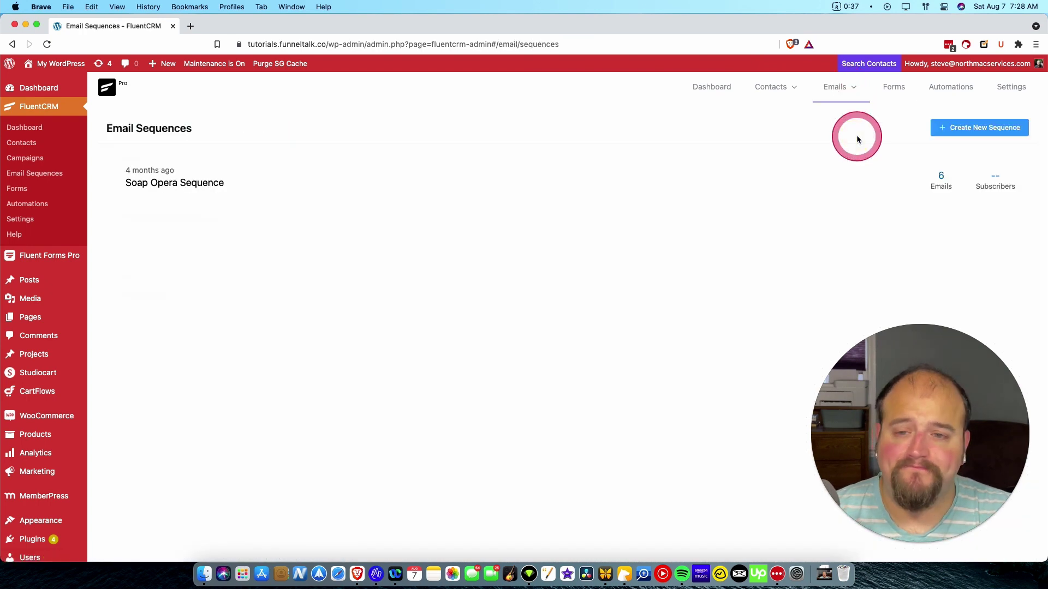
left_click(180, 184)
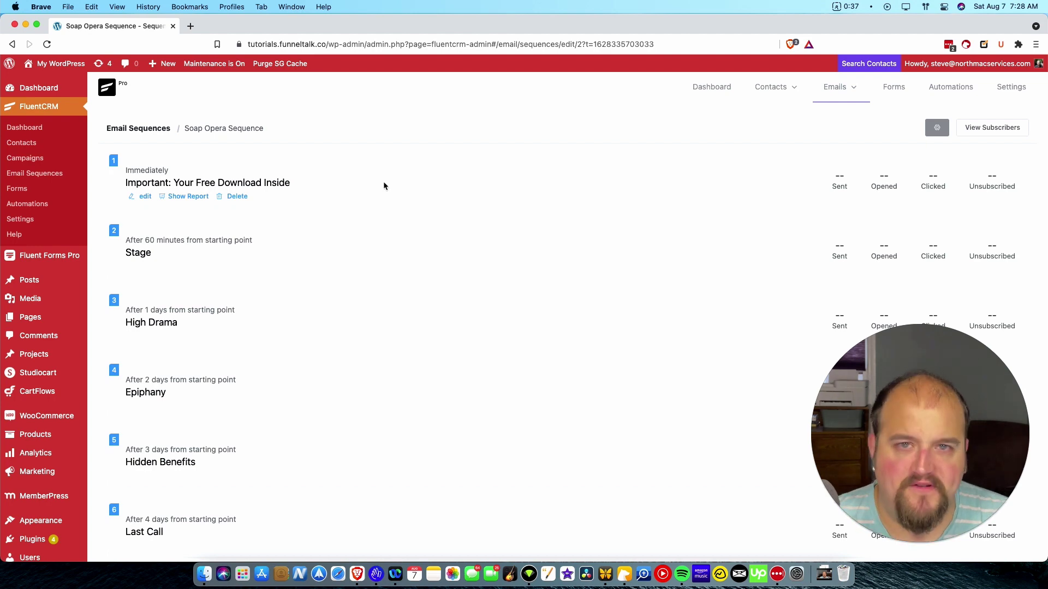
scroll(383, 181, "down", 3)
scroll(363, 176, "up", 2)
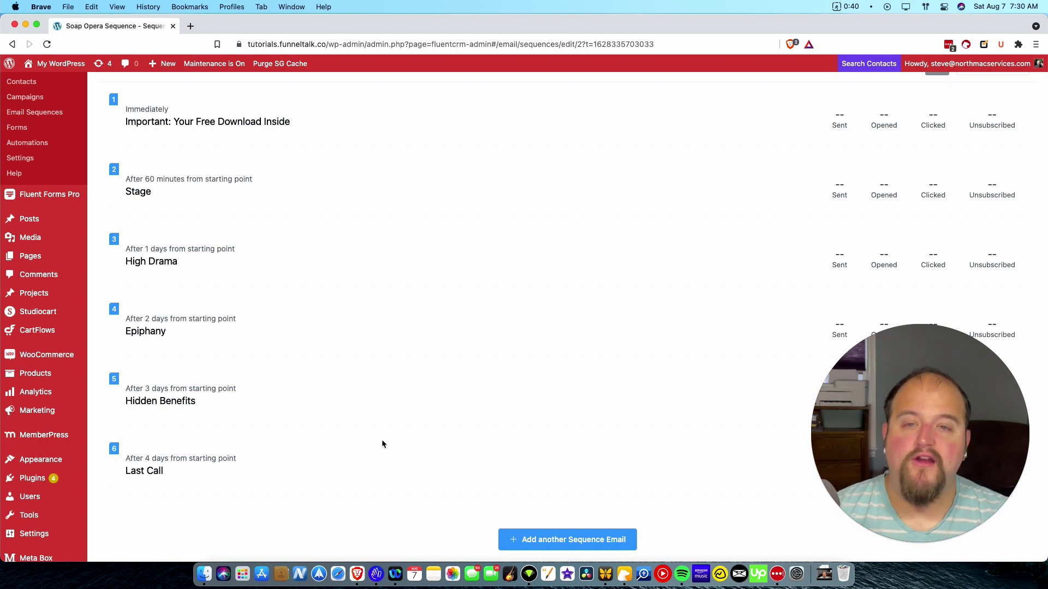
scroll(413, 285, "up", 3)
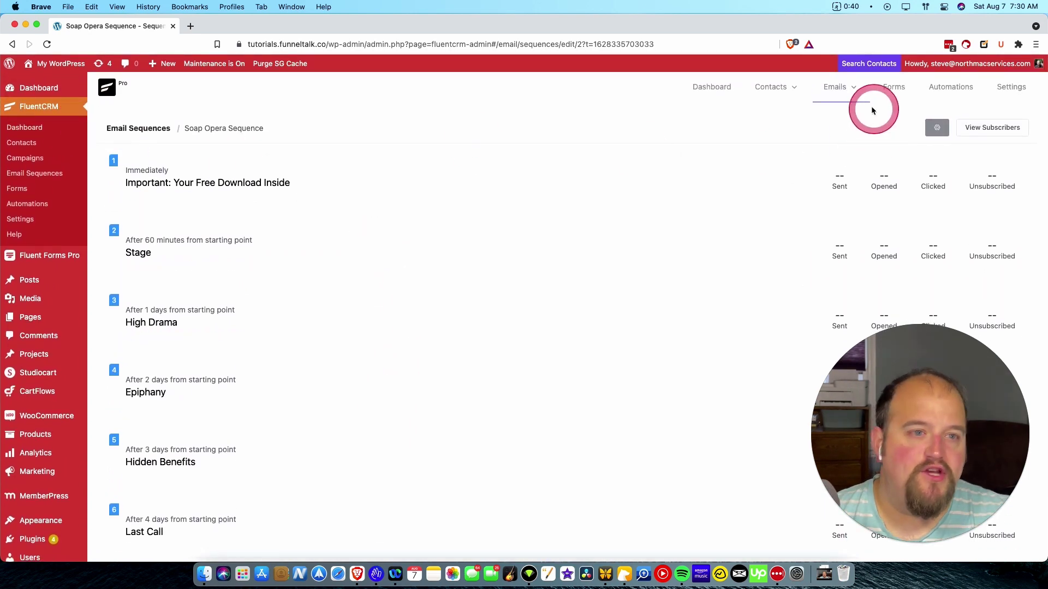
- Create a new email sequence titled 'Lead Gen Indoctrination'
mouse_move(852, 98)
left_click(858, 133)
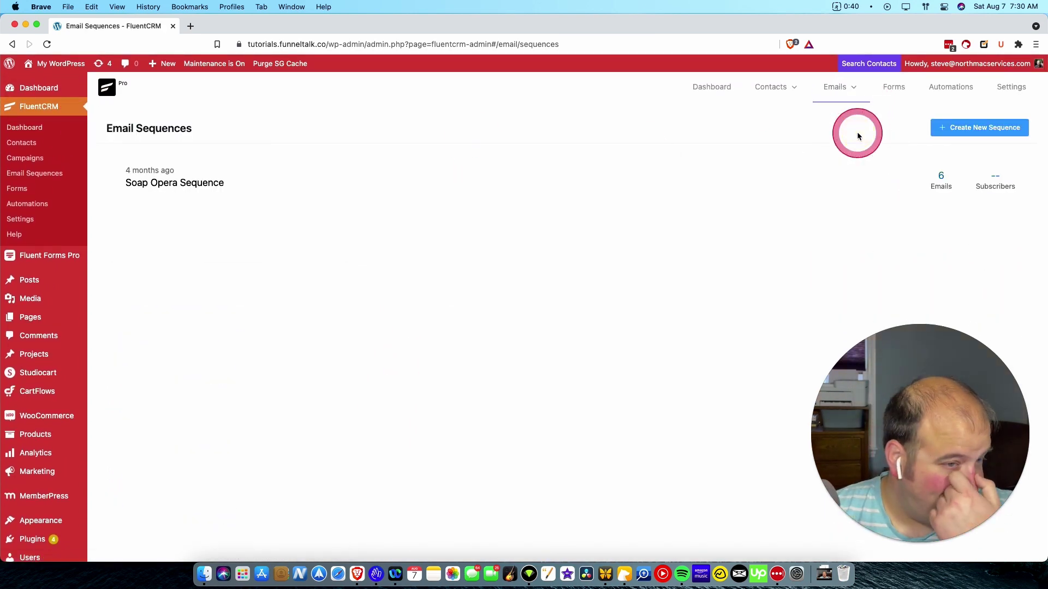
left_click(985, 127)
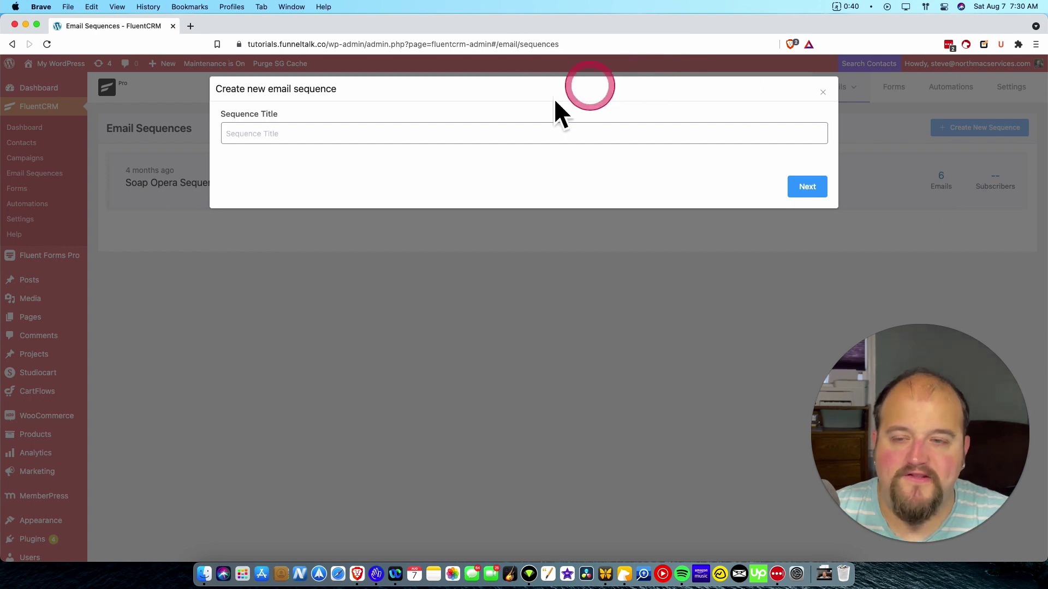
left_click(466, 139)
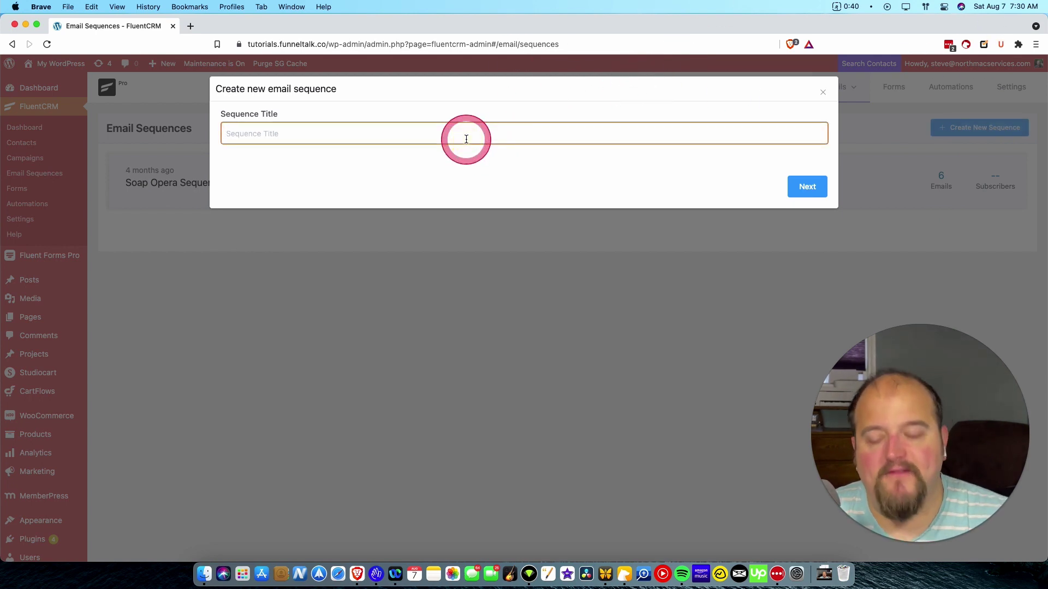
type("Lead Gen ")
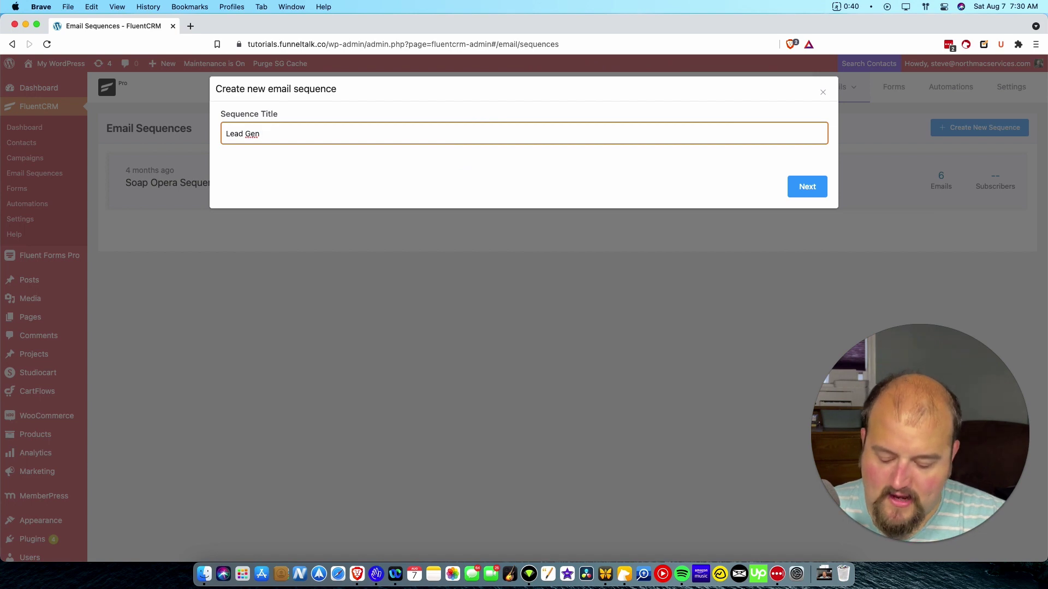
type("Indoctr")
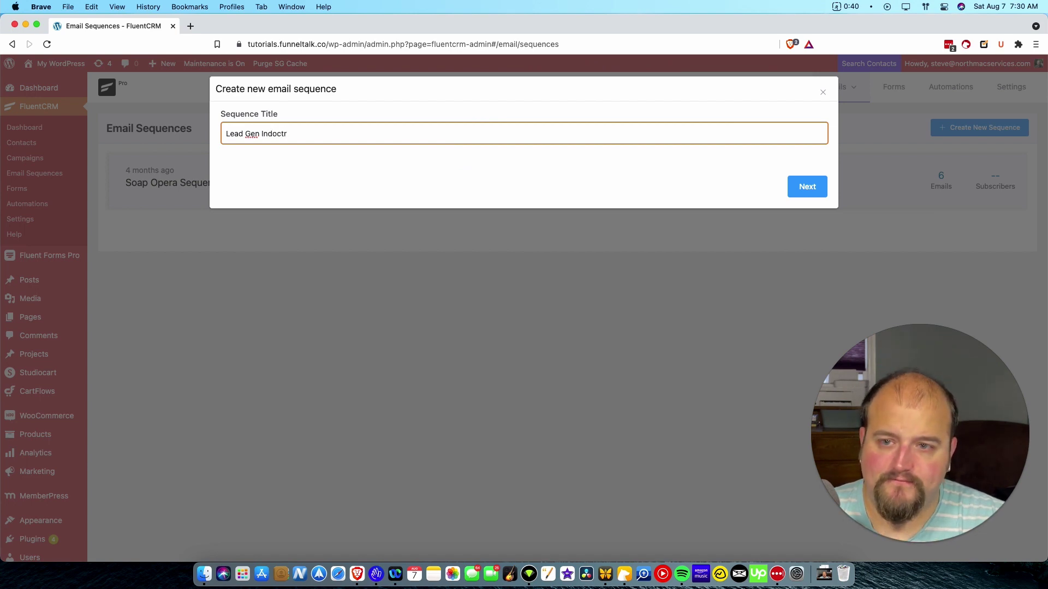
type("ination")
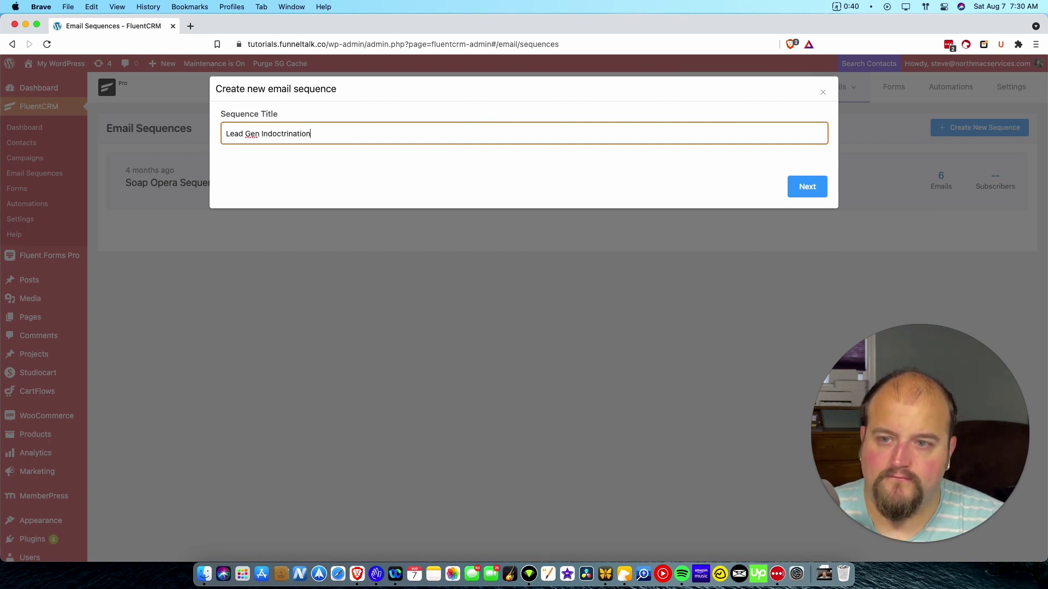
left_click(802, 188)
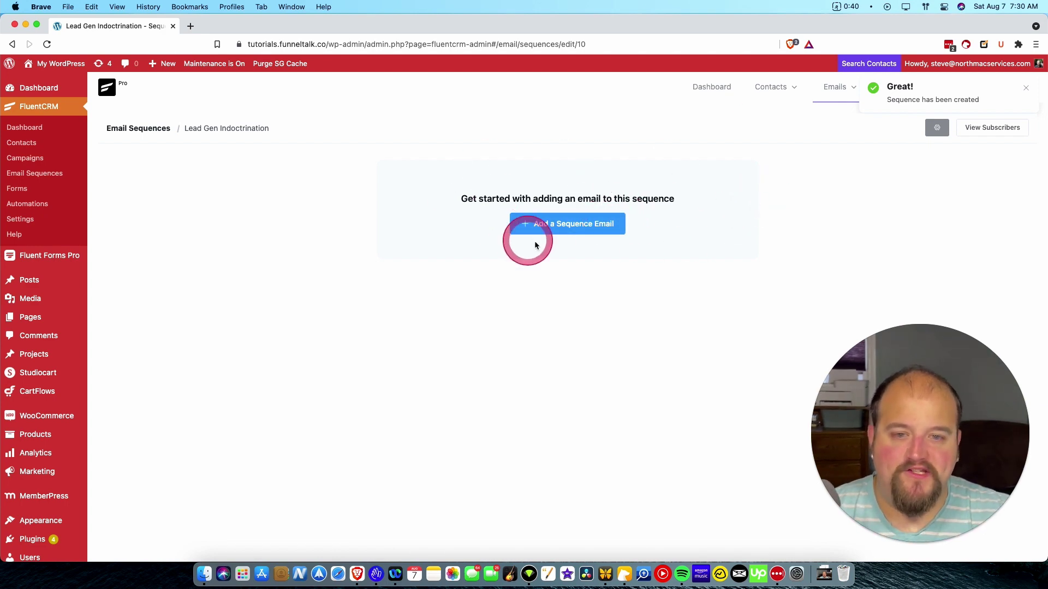
- Add the first sequence email with subject 'Your Free Download Inside!' and a 0 Days delay
left_click(565, 227)
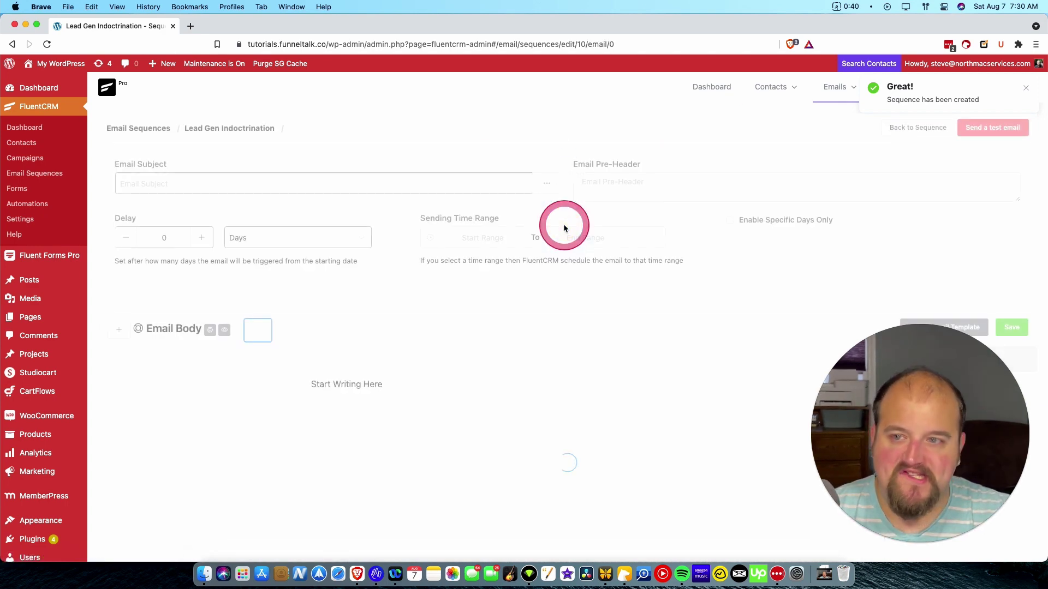
left_click(252, 183)
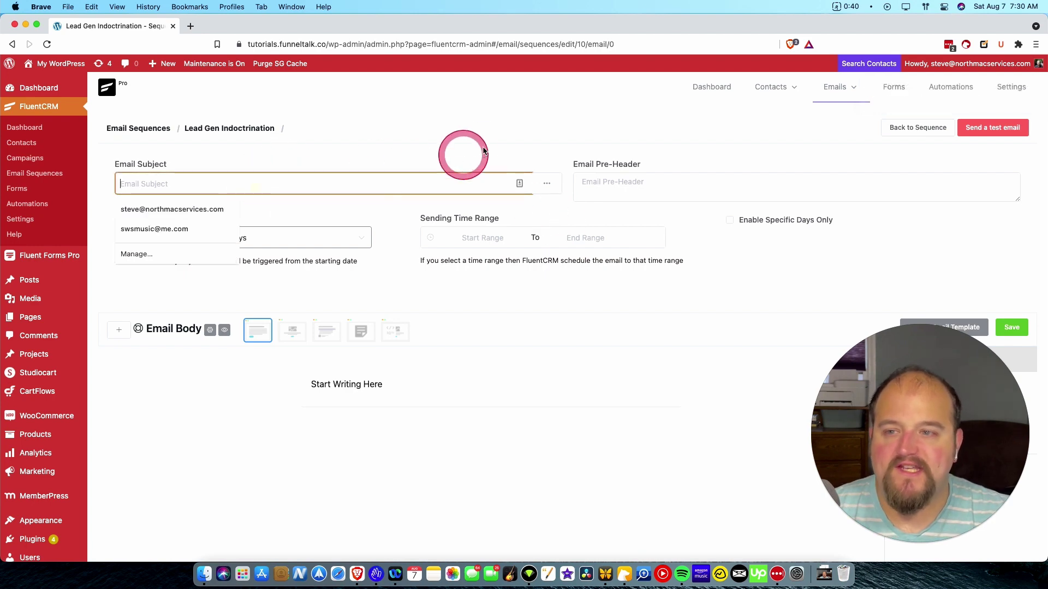
type("Your Free")
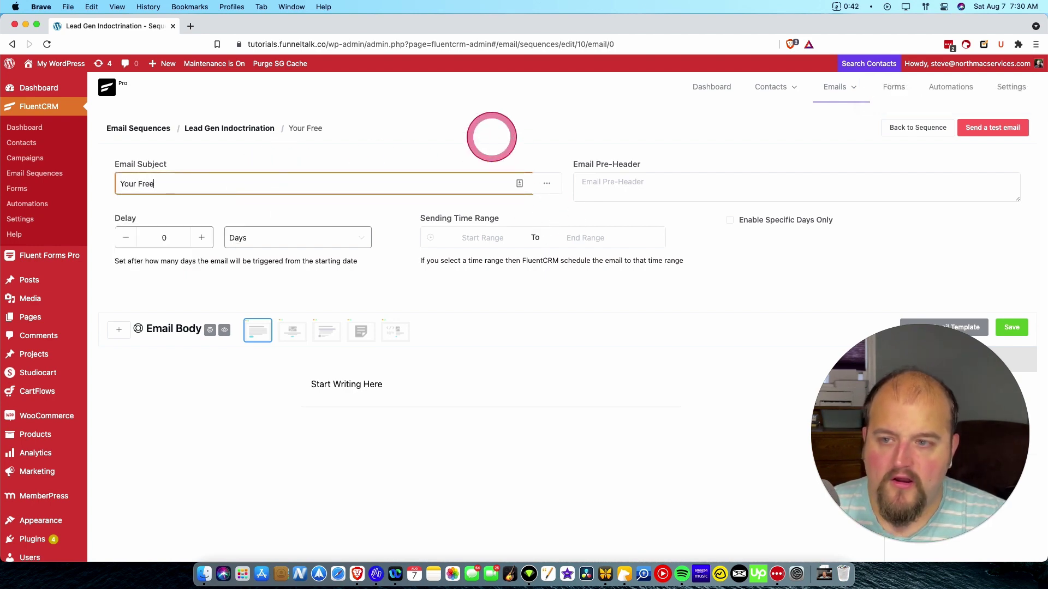
type(" Download Inside!")
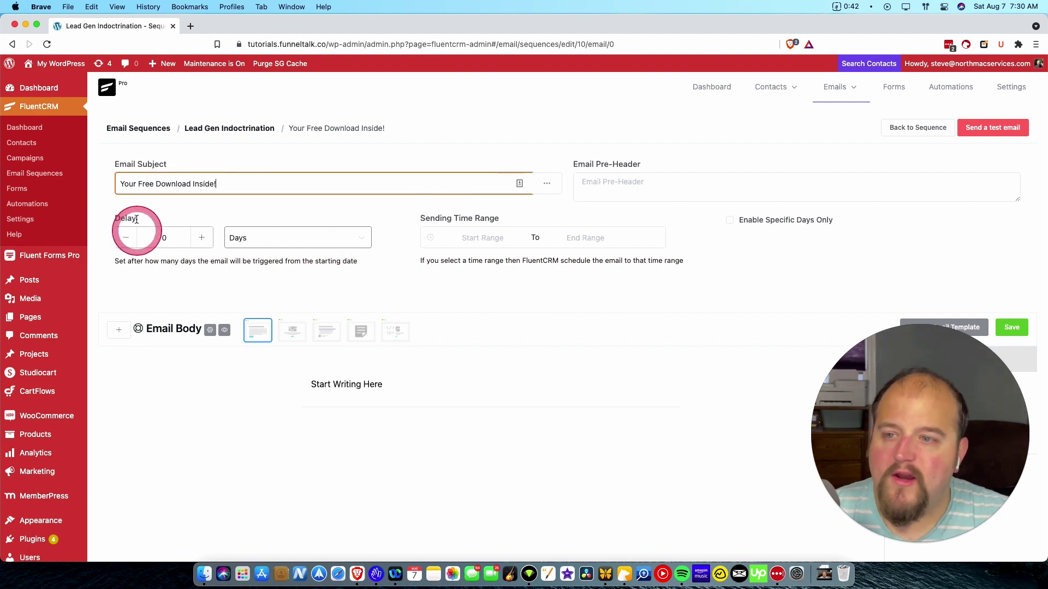
left_click(271, 235)
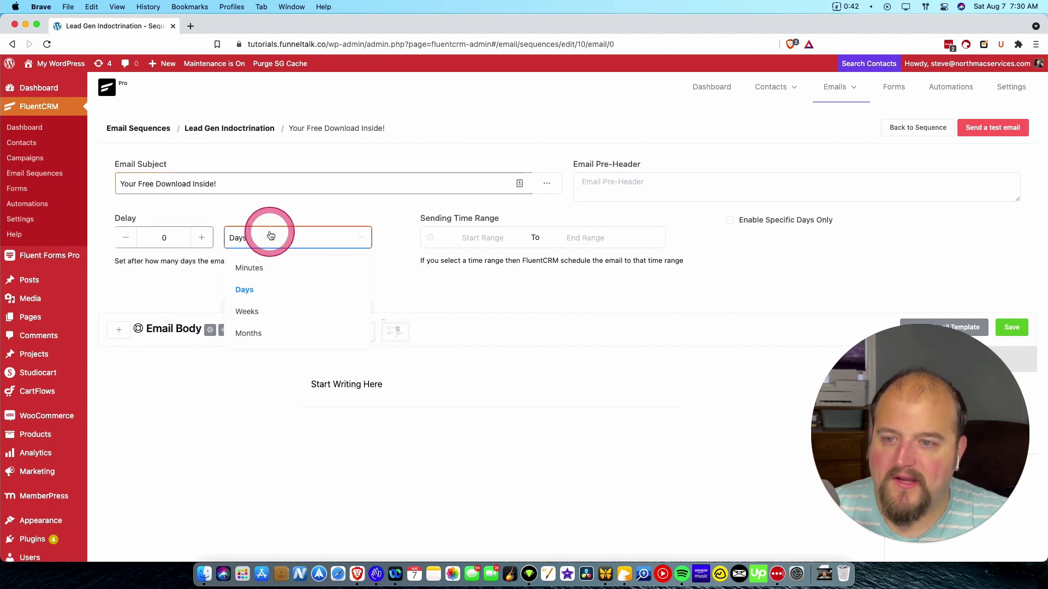
left_click(254, 267)
left_click(330, 183)
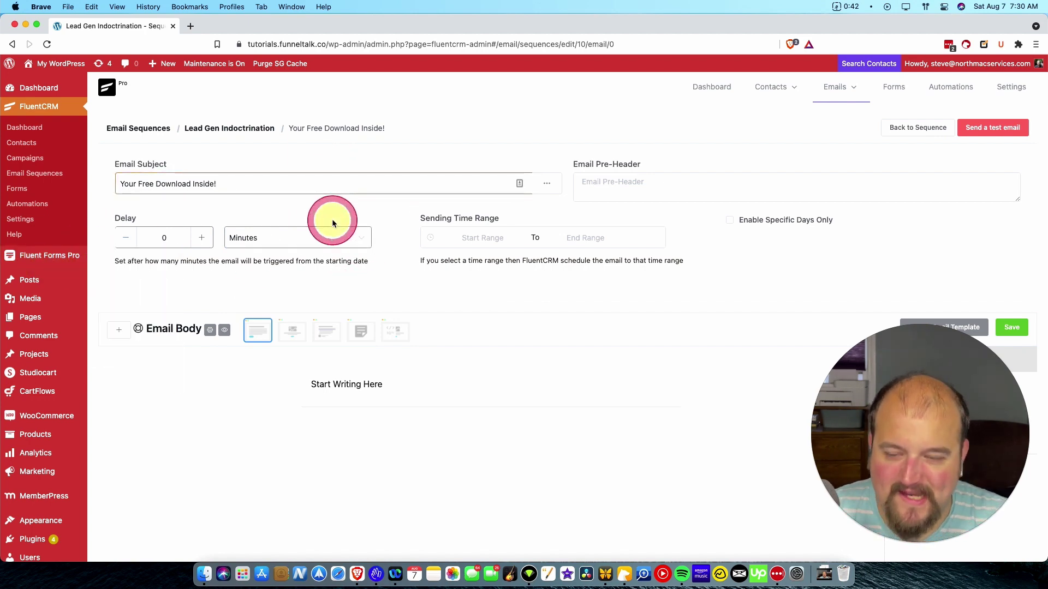
left_click(311, 236)
left_click(279, 294)
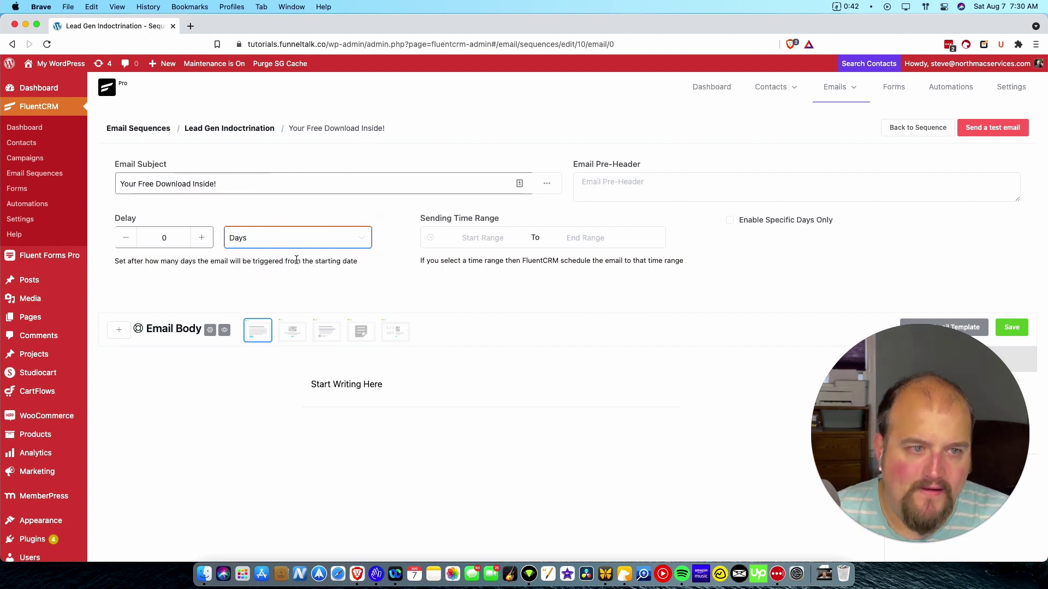
scroll(338, 284, "down", 2)
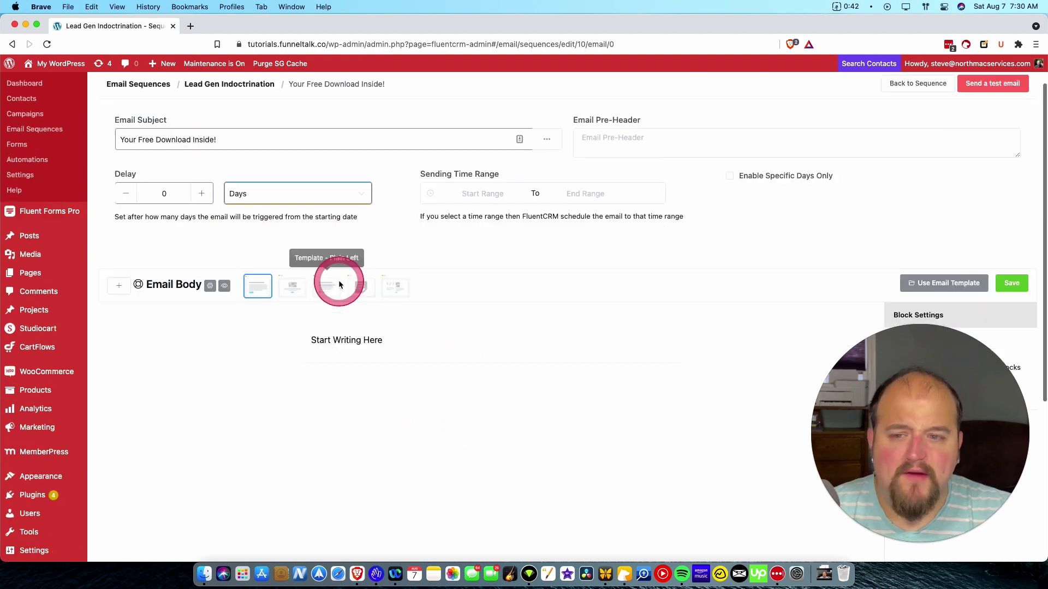
- Delete the placeholder text from the email body, leaving an empty paragraph
scroll(338, 281, "down", 4)
left_click(363, 239)
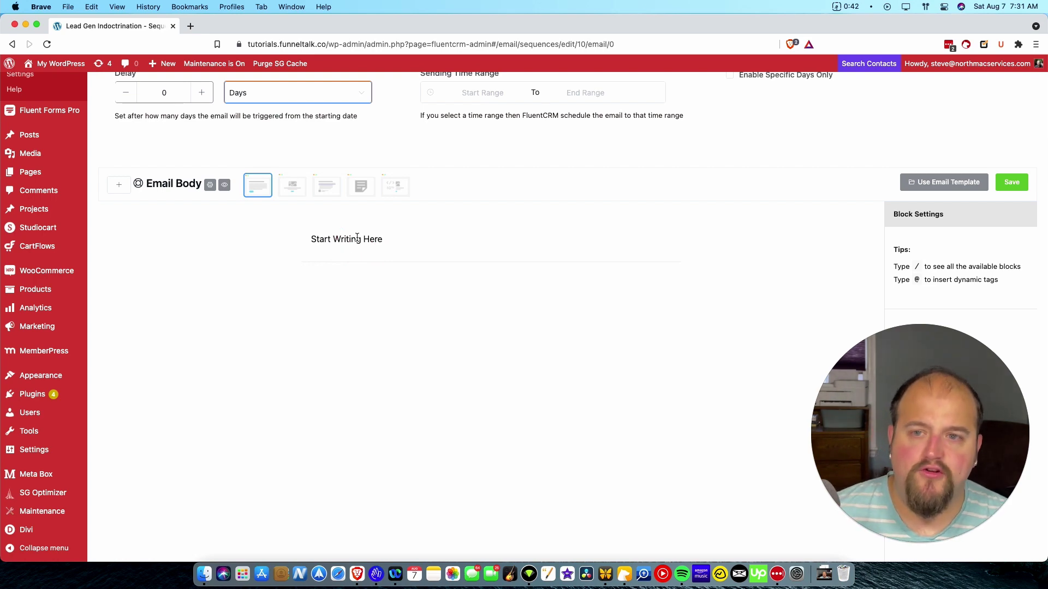
left_click(357, 238)
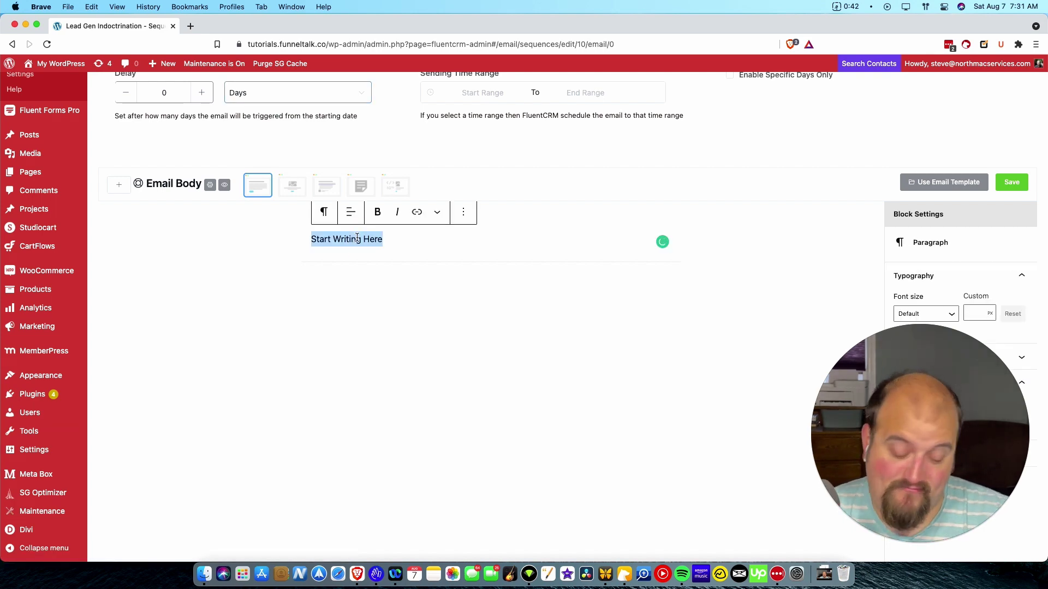
key("BackSpace")
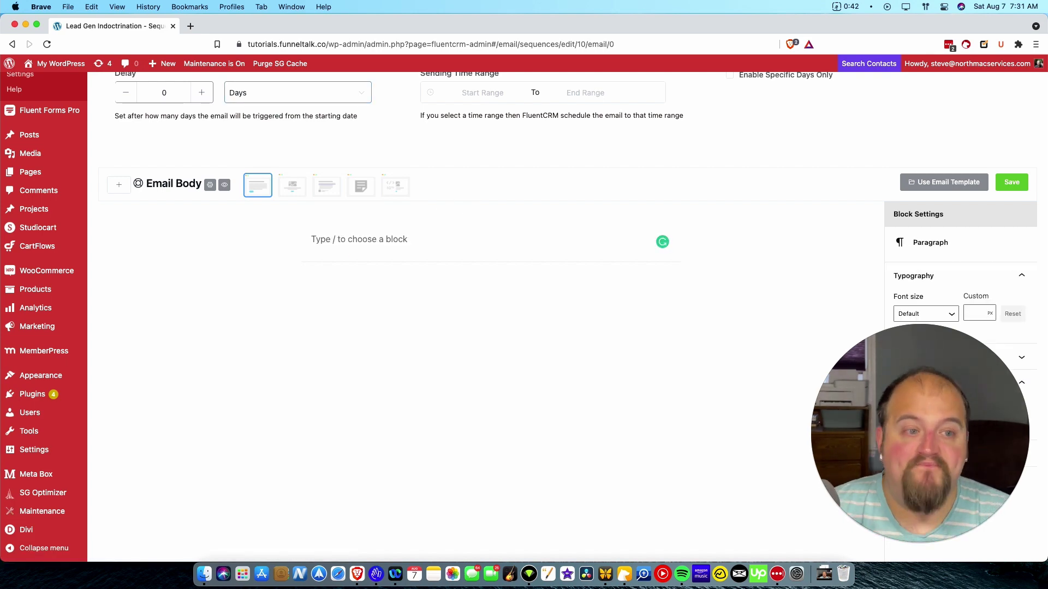
scroll(491, 328, "down", 3)
scroll(656, 264, "down", 2)
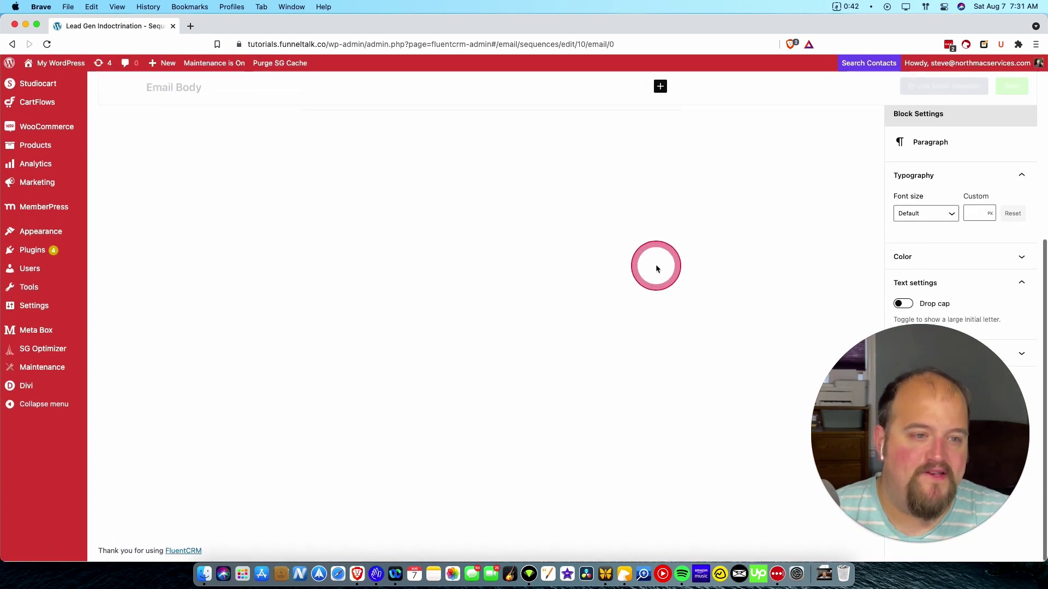
left_click_drag(882, 329, 54, 408)
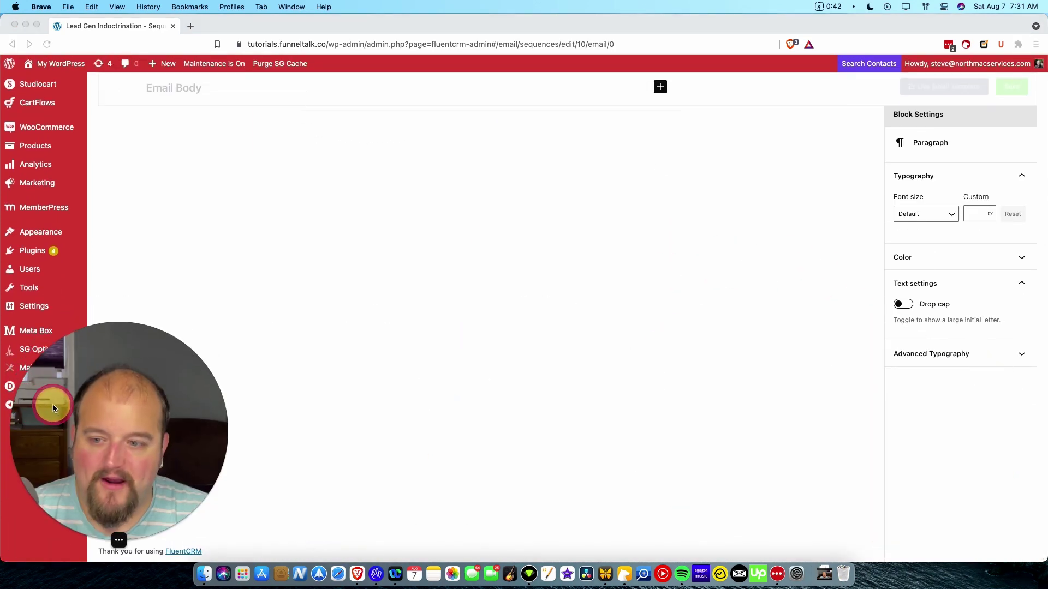
scroll(580, 350, "up", 7)
scroll(592, 344, "down", 4)
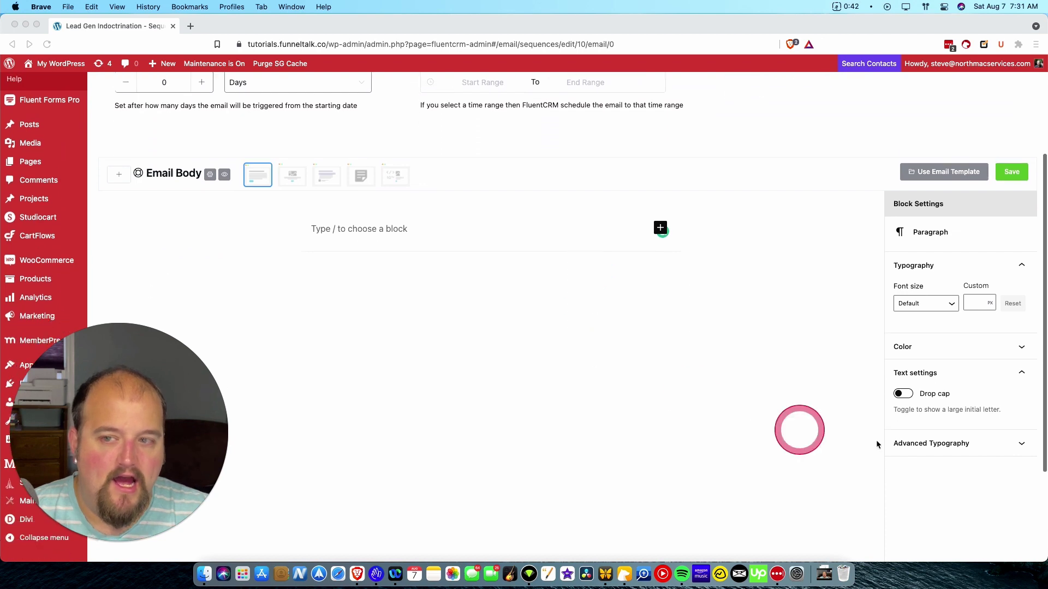
right_click(644, 240)
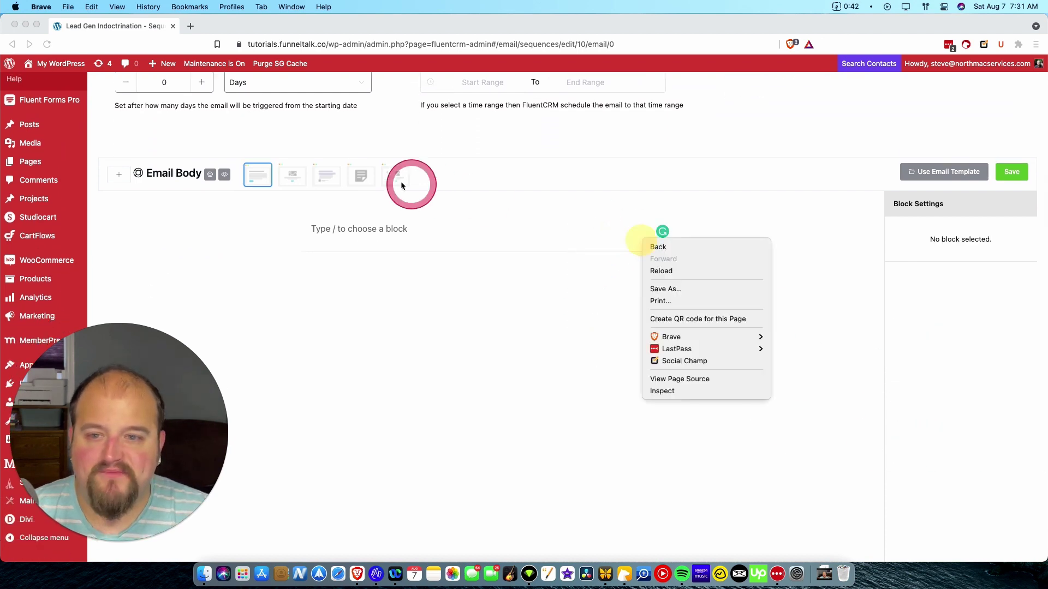
left_click(372, 229)
left_click(358, 229)
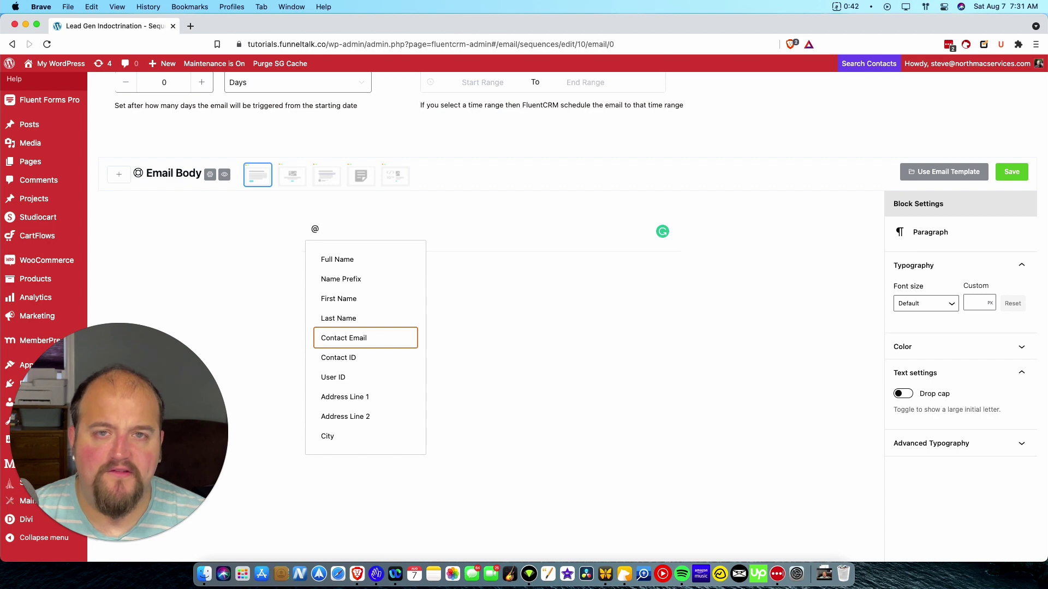
key("BackSpace")
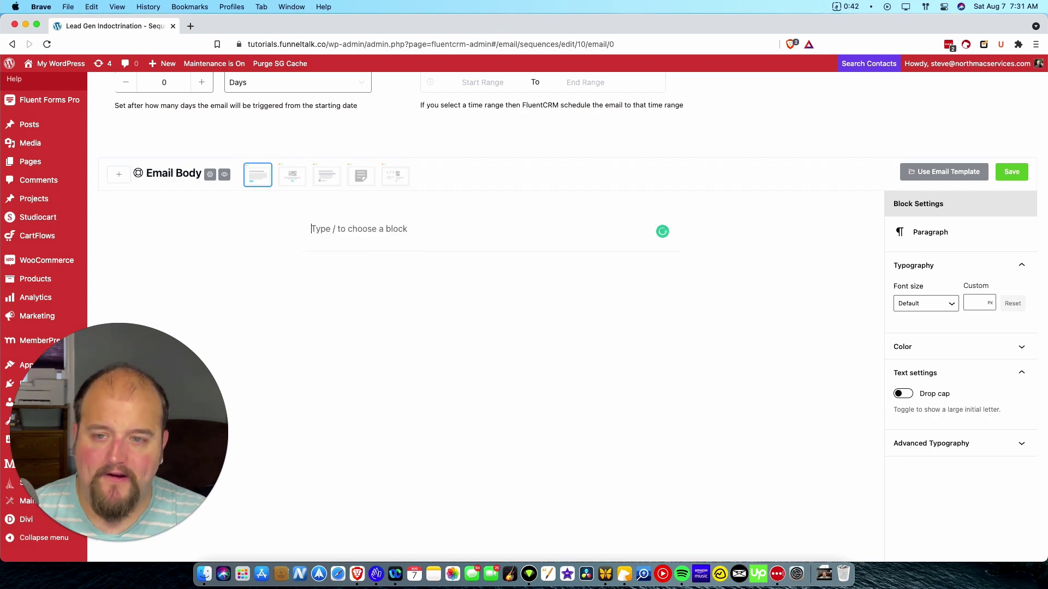
- Turn the empty paragraph into a 'This is Tip 1' heading, followed by filler paragraph text
type("/")
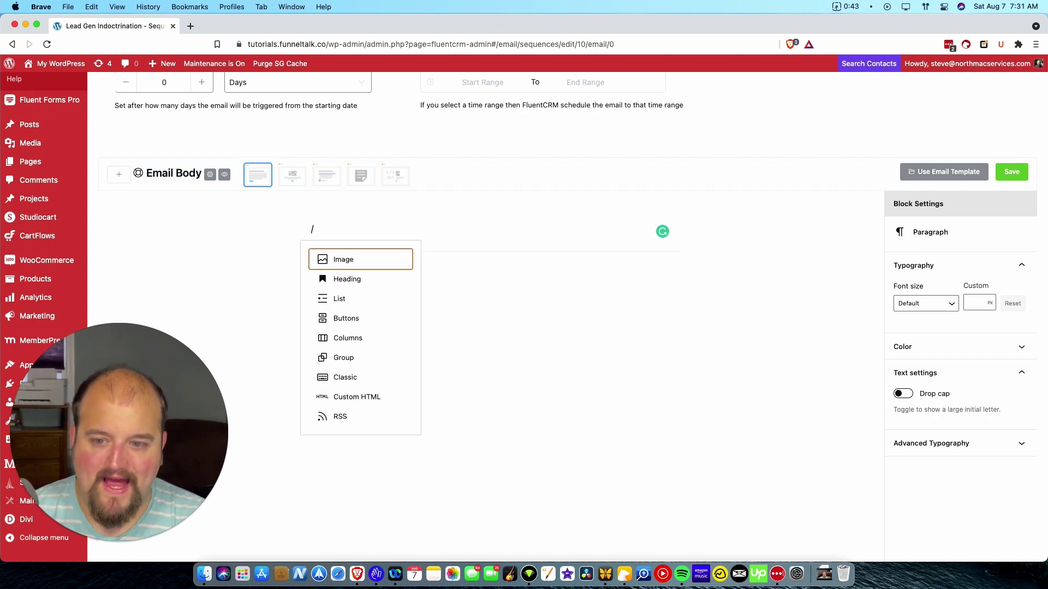
key("Escape")
type("/")
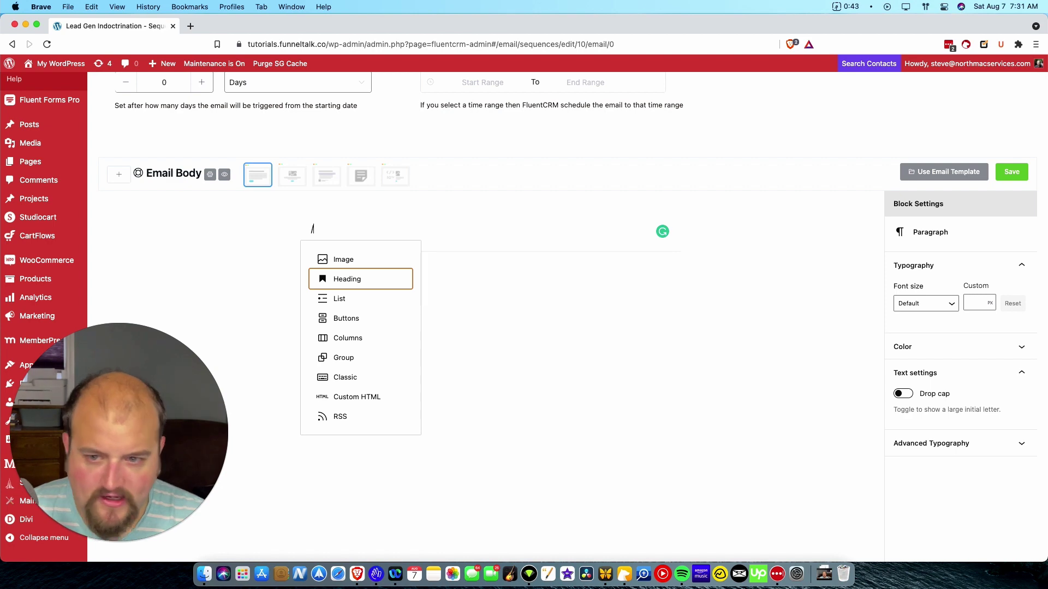
key("Return")
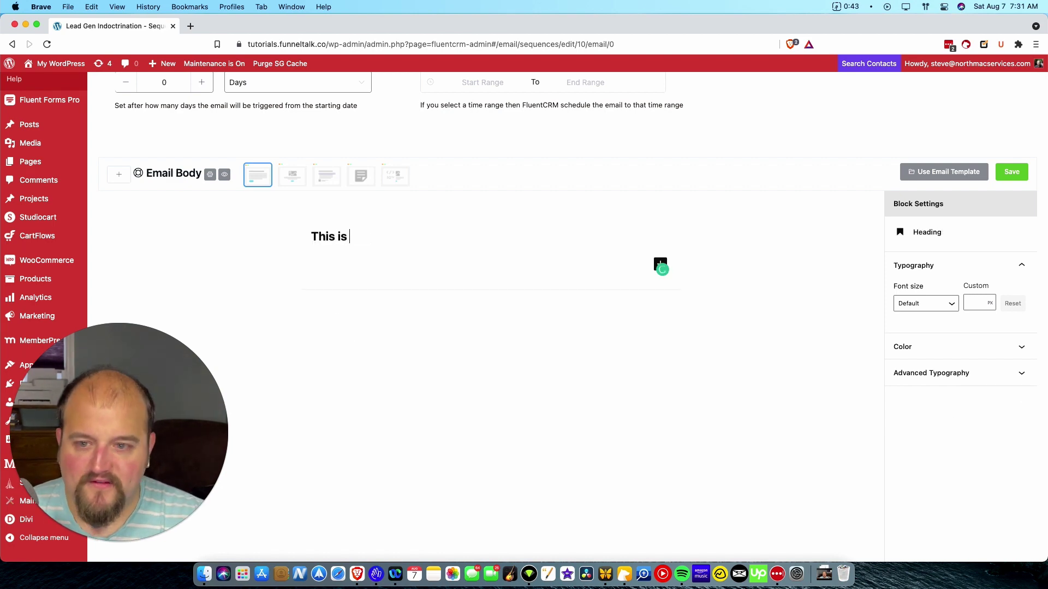
key("Return")
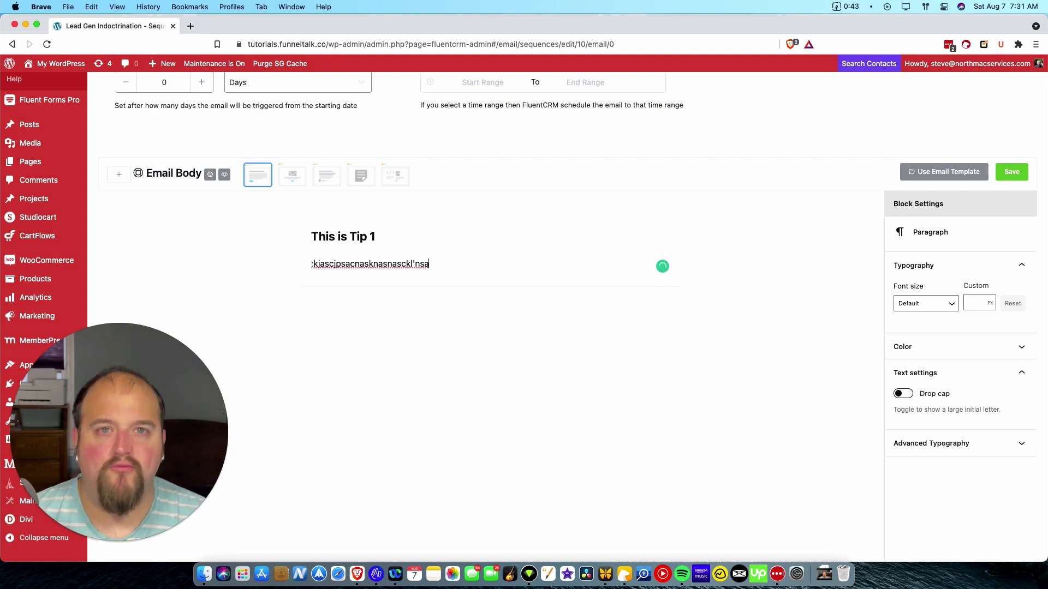
scroll(523, 316, "up", 5)
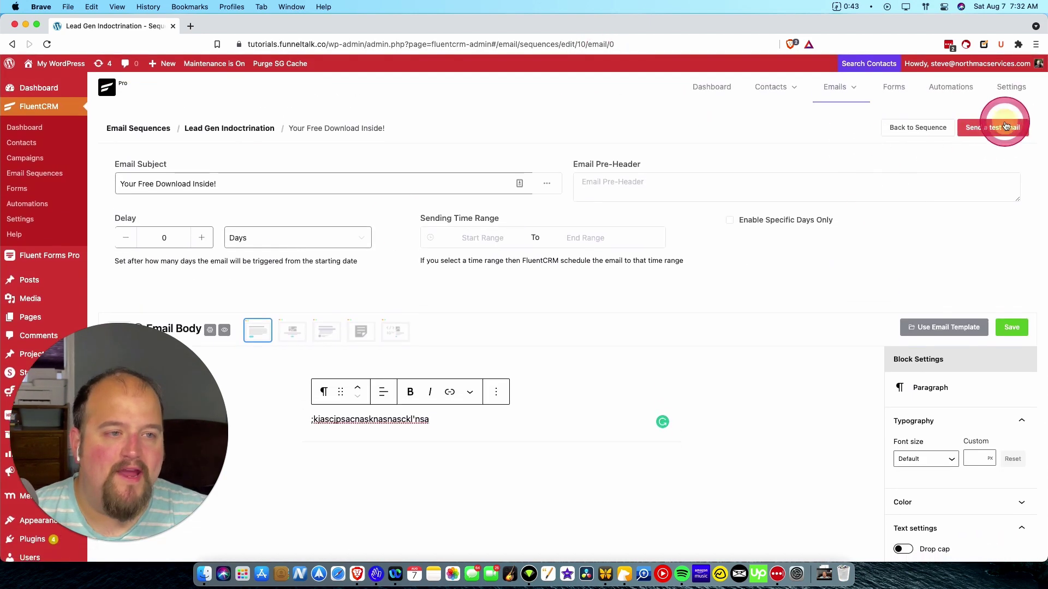
- Save the 'Your Free Download Inside!' email and go back to the Lead Gen Indoctrination page
left_click(993, 127)
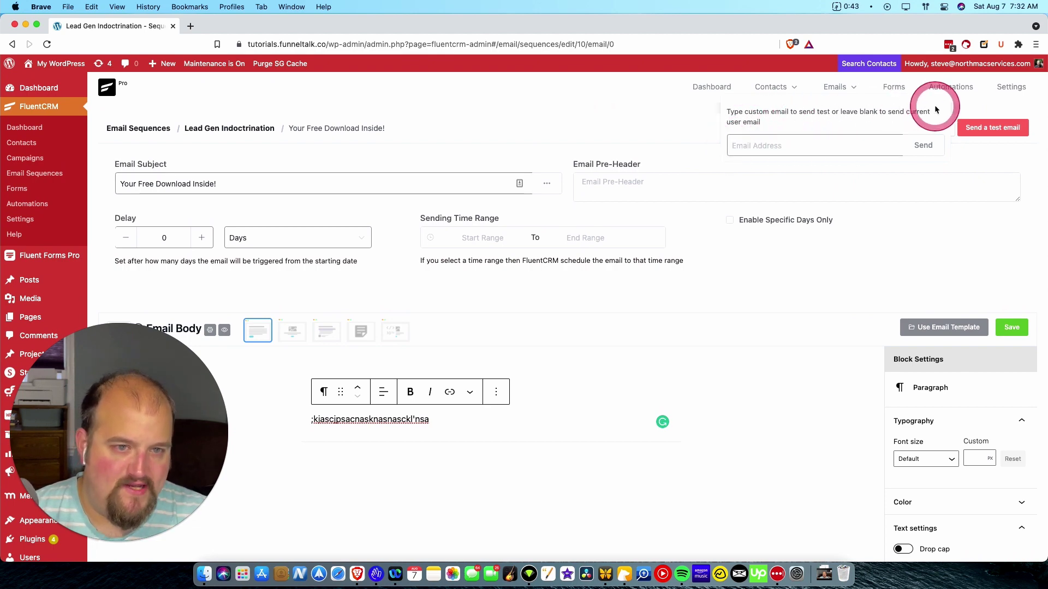
mouse_move(979, 71)
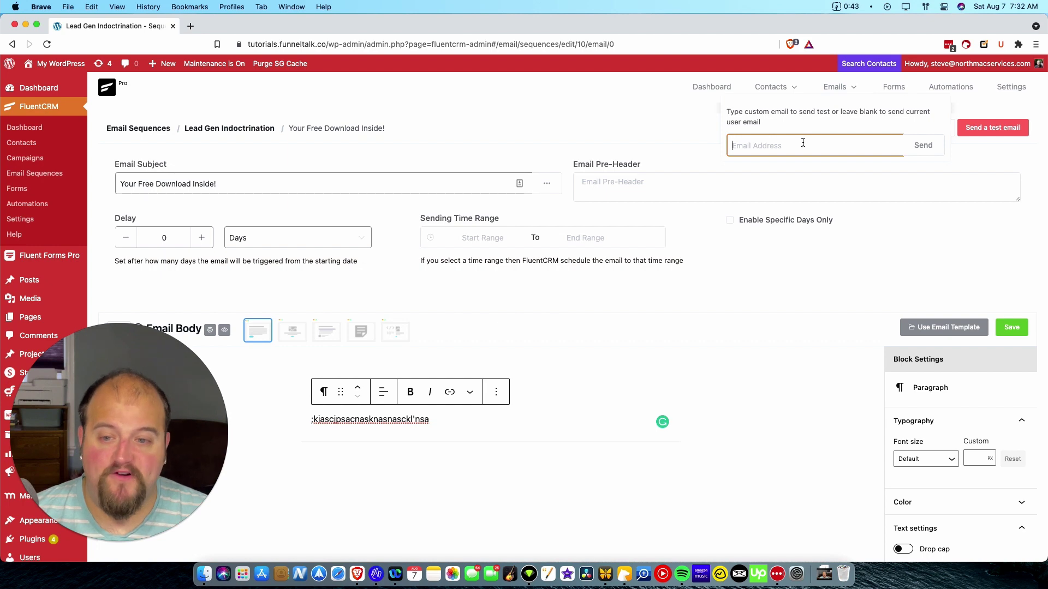
left_click(1013, 327)
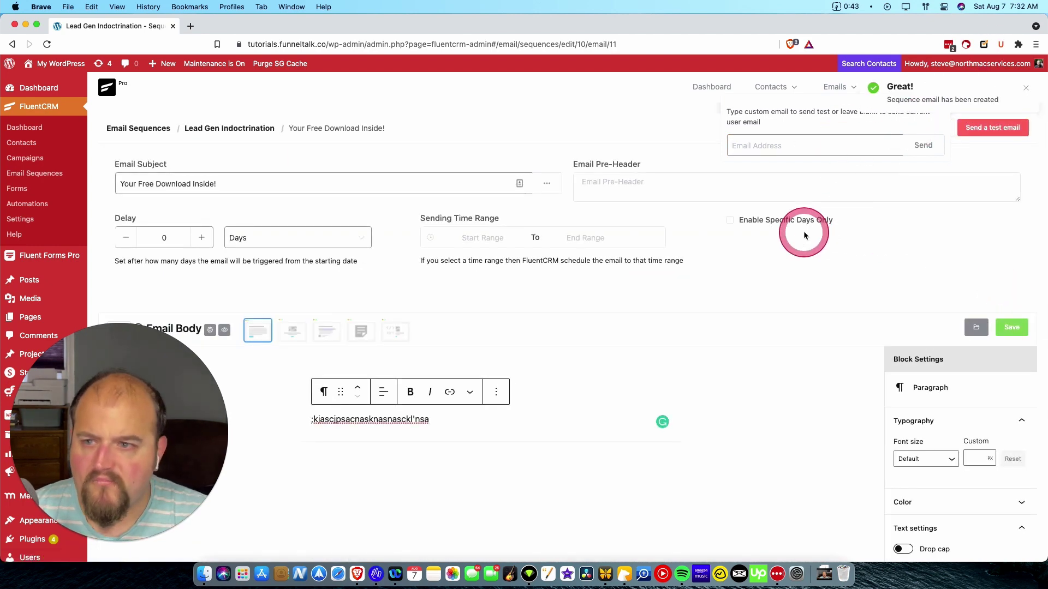
left_click(235, 131)
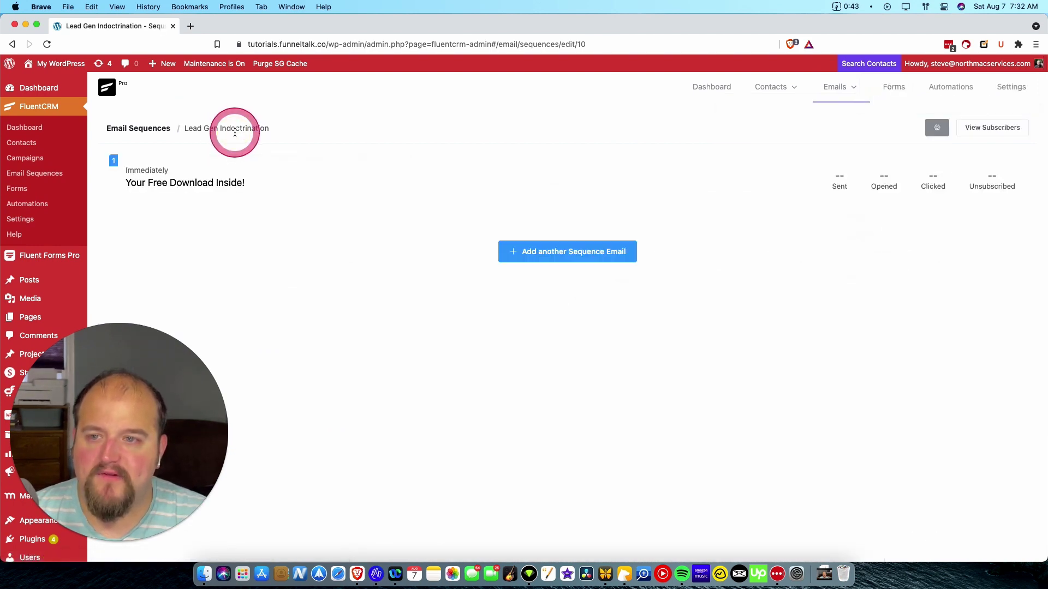
left_click(604, 252)
left_click(275, 184)
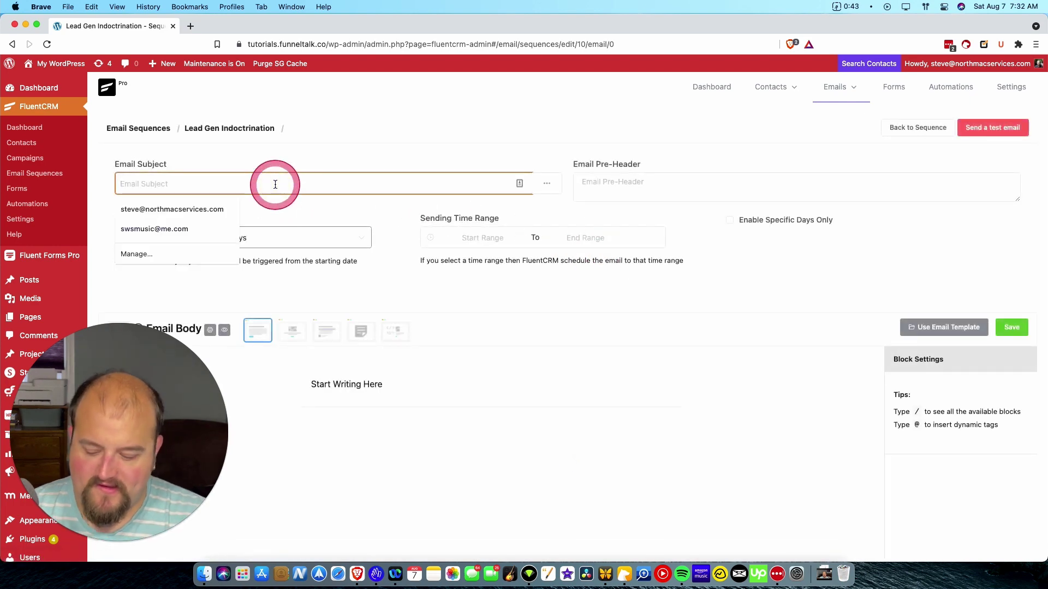
type("Email #1")
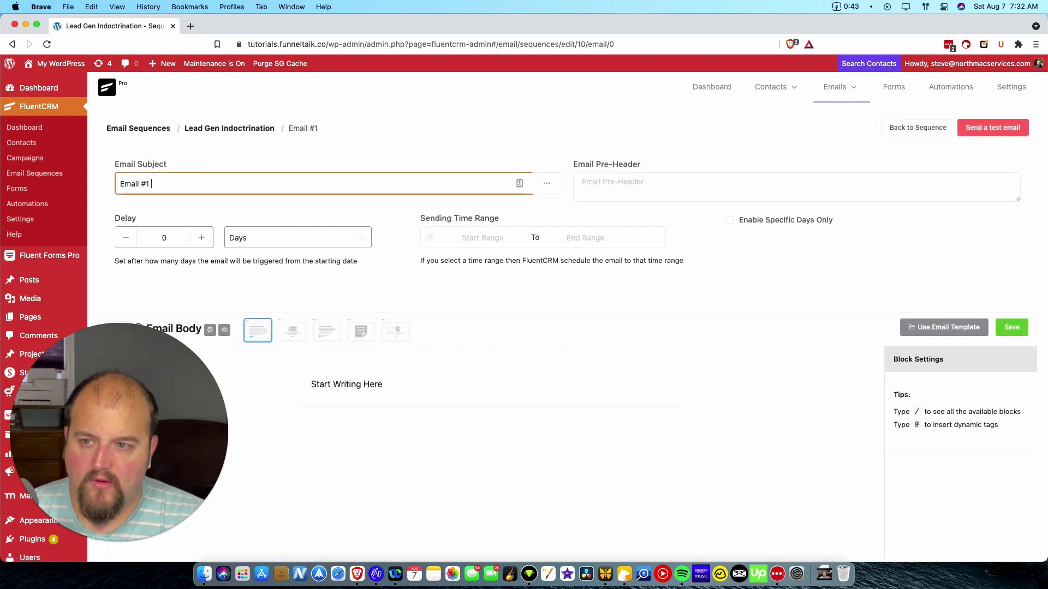
key("BackSpace")
key("BackSpace")
key("BackSpace")
key("BackSpace")
key("BackSpace")
key("BackSpace")
key("BackSpace")
key("BackSpace")
key("BackSpace")
type("Tip #")
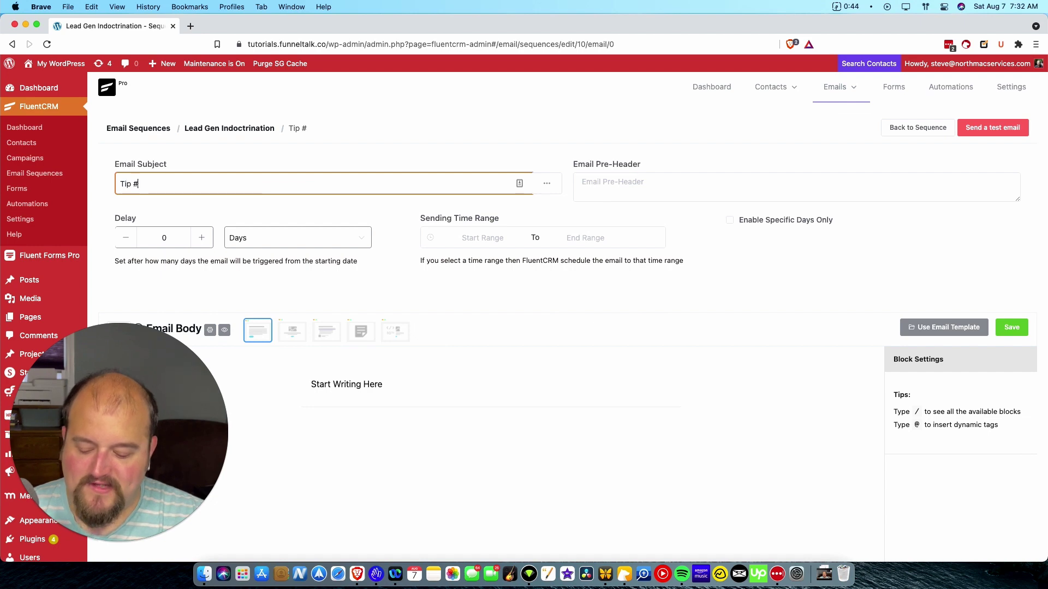
type("1: s")
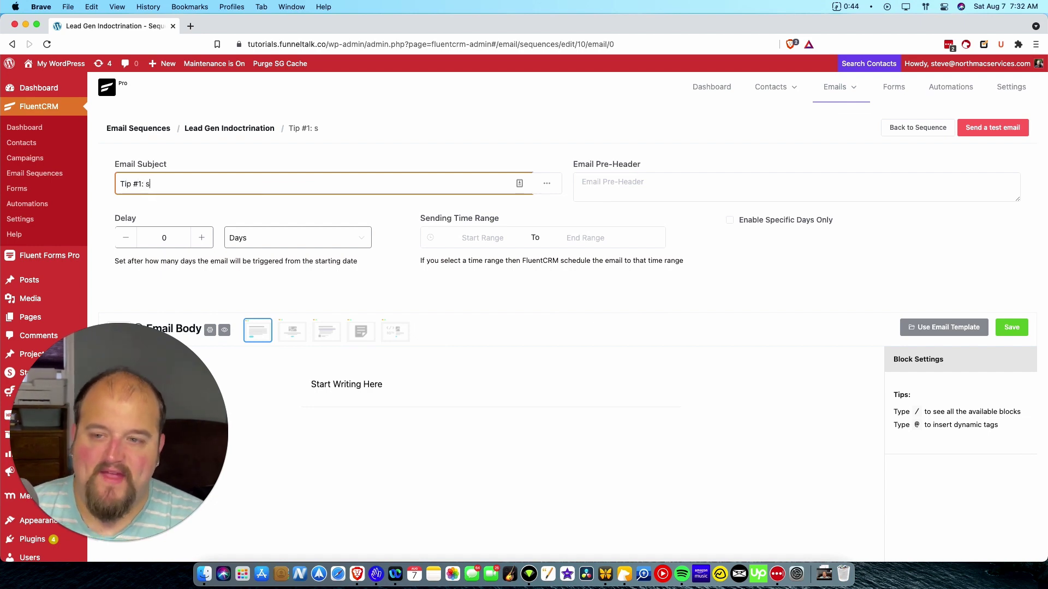
type("nscns")
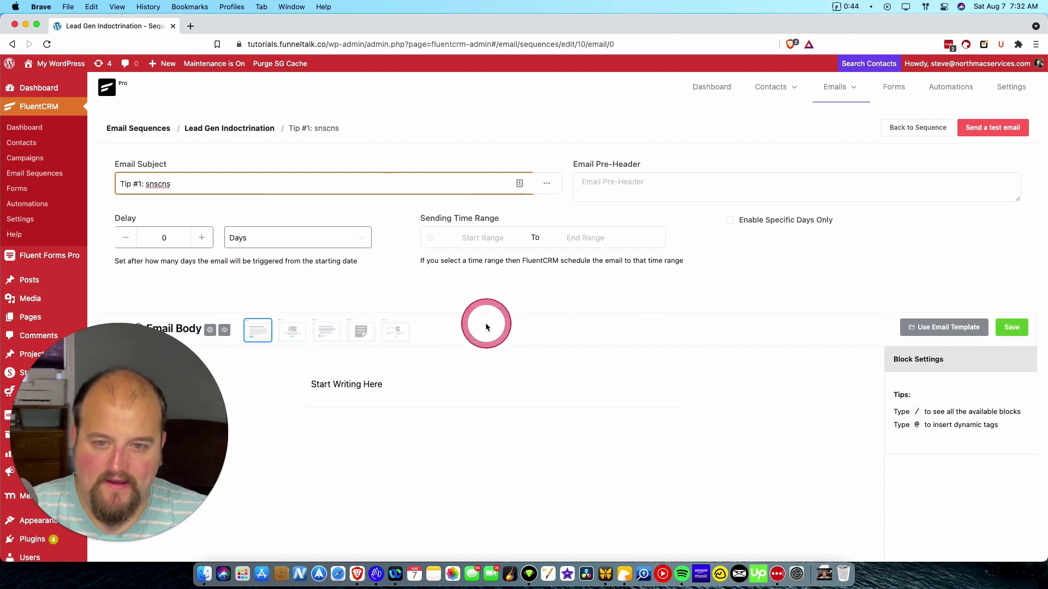
left_click(1011, 327)
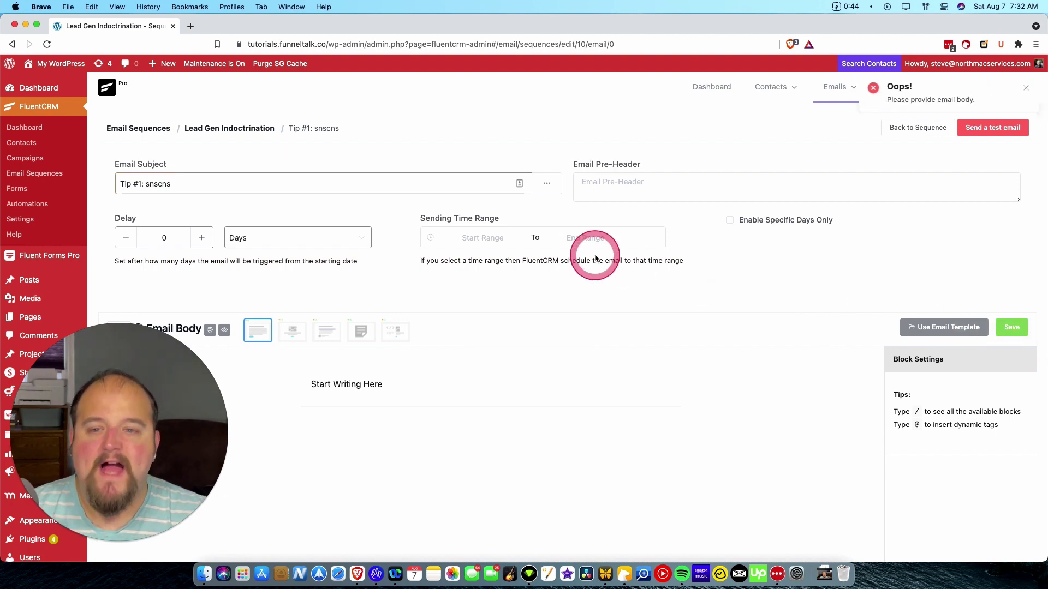
left_click(210, 244)
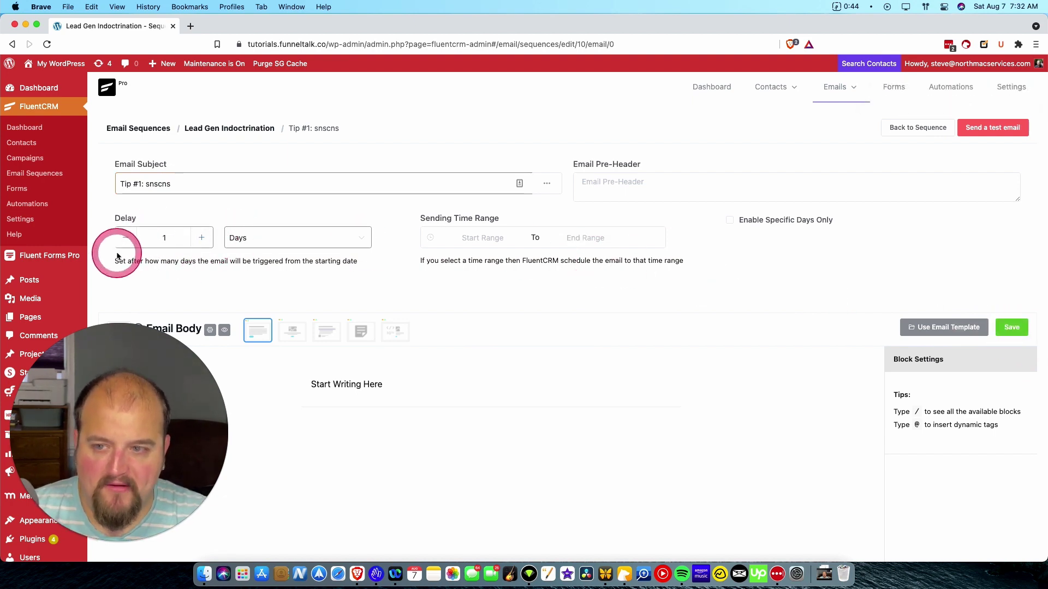
left_click(1013, 329)
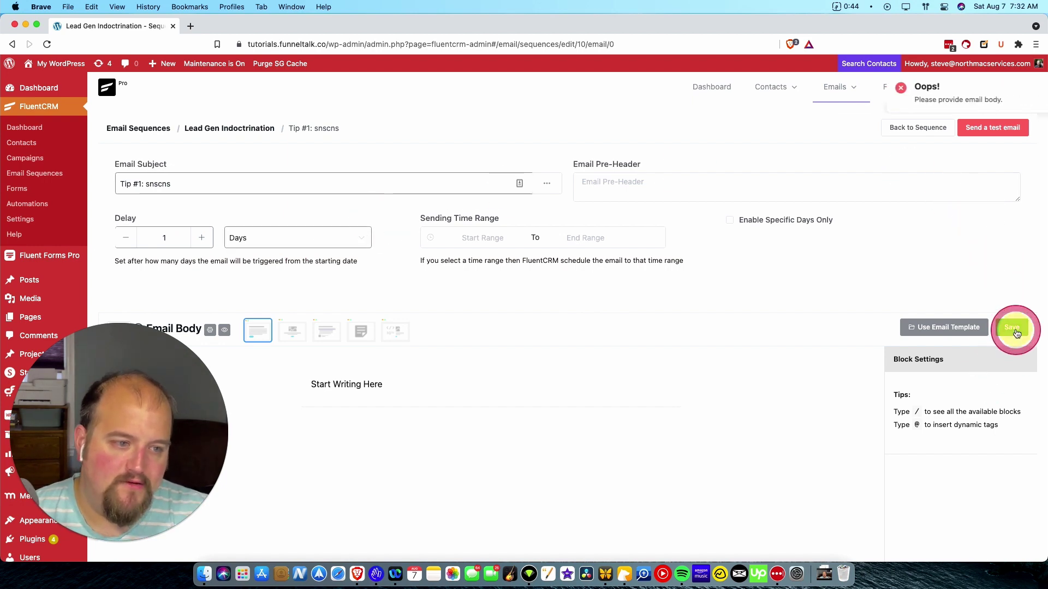
left_click(228, 126)
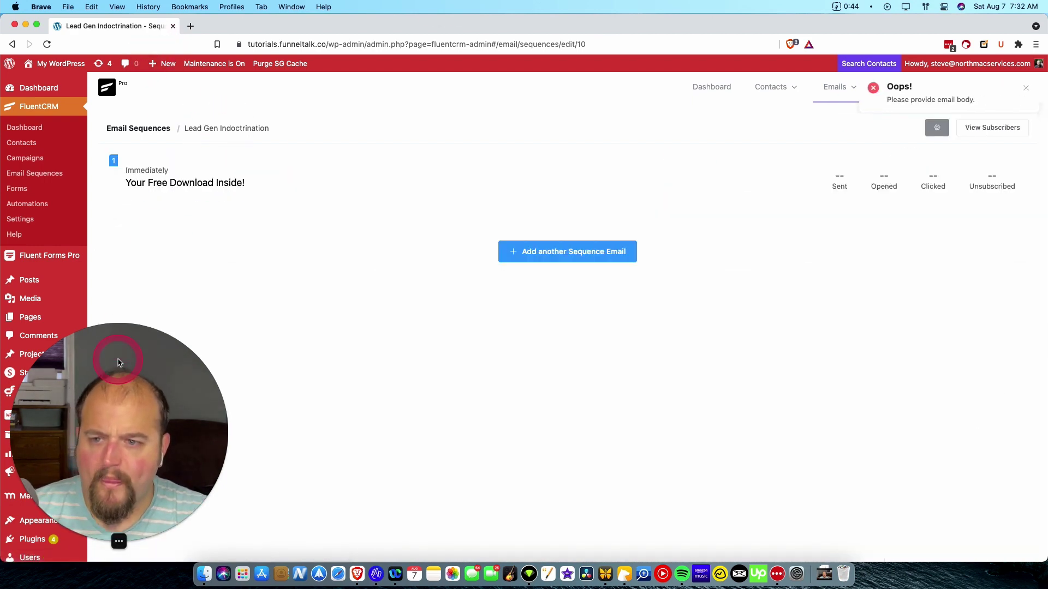
left_click_drag(119, 363, 931, 382)
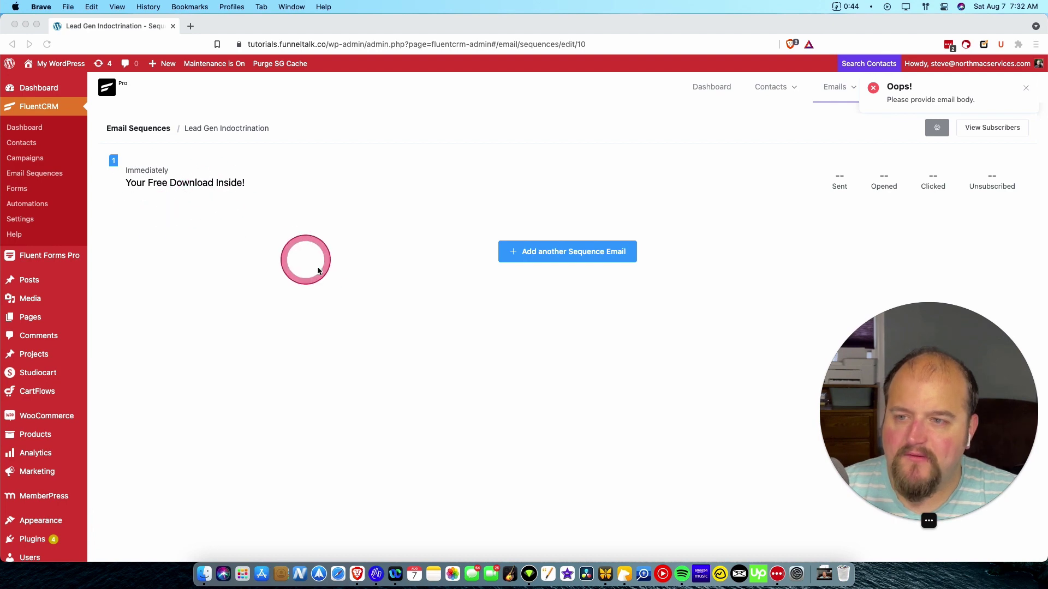
left_click(318, 271)
key("super+r")
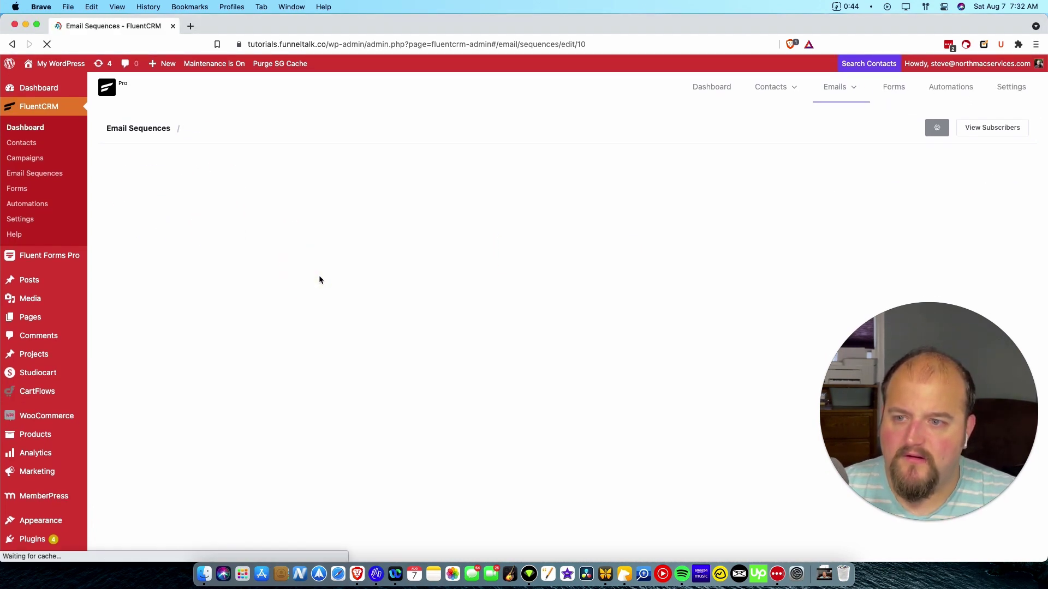
left_click(607, 248)
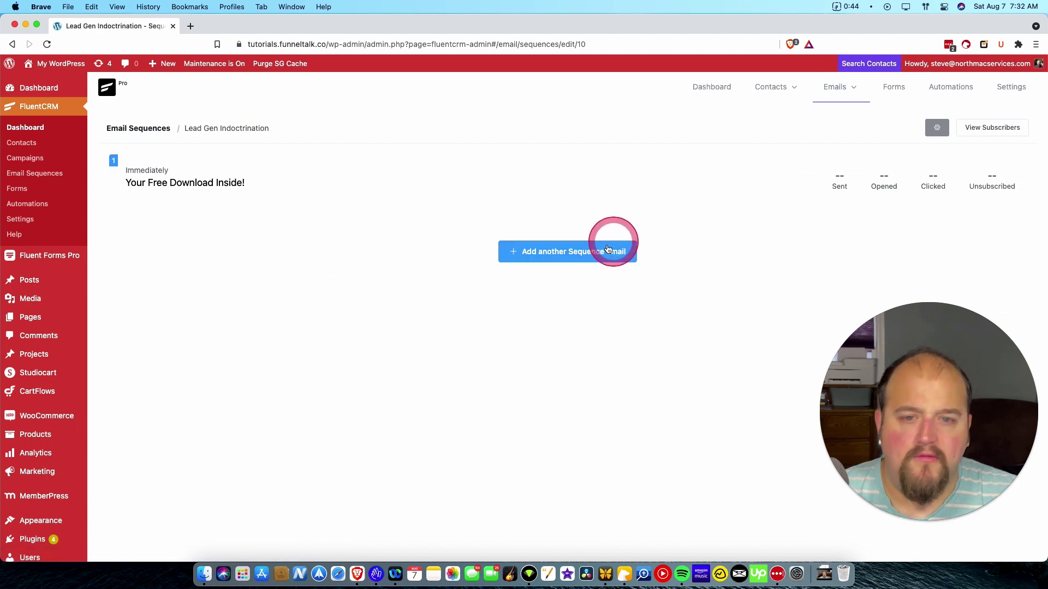
- Give the new sequence email the subject 'Email #1' and try saving it
left_click(217, 183)
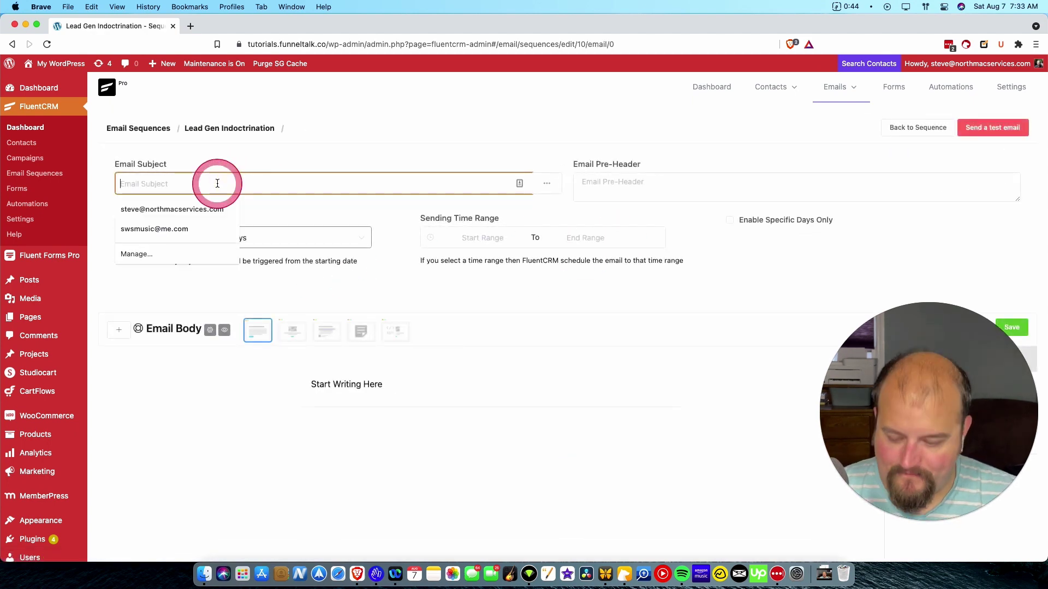
type("Email #1")
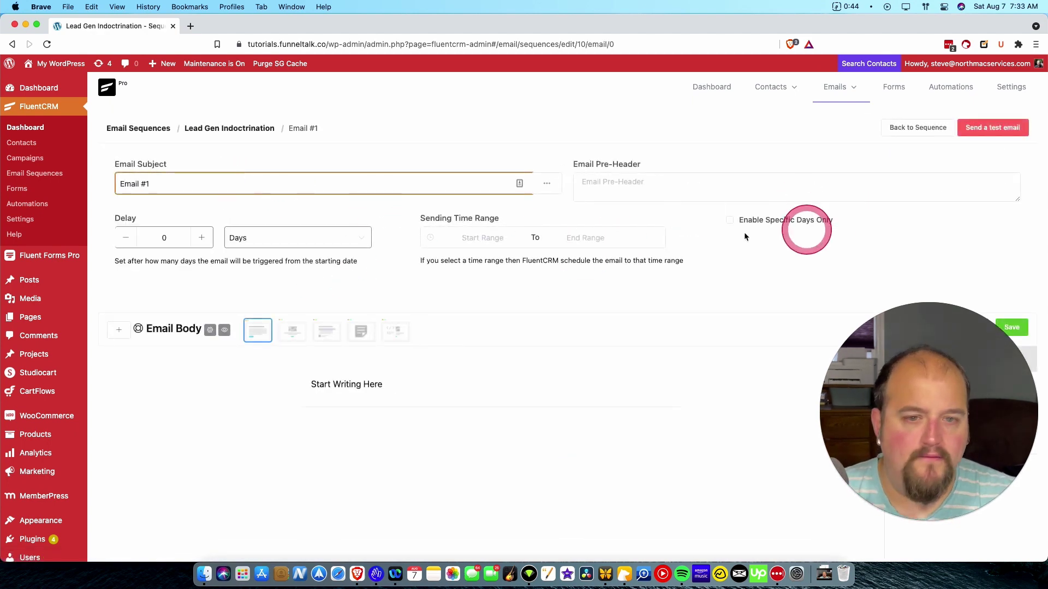
left_click(174, 239)
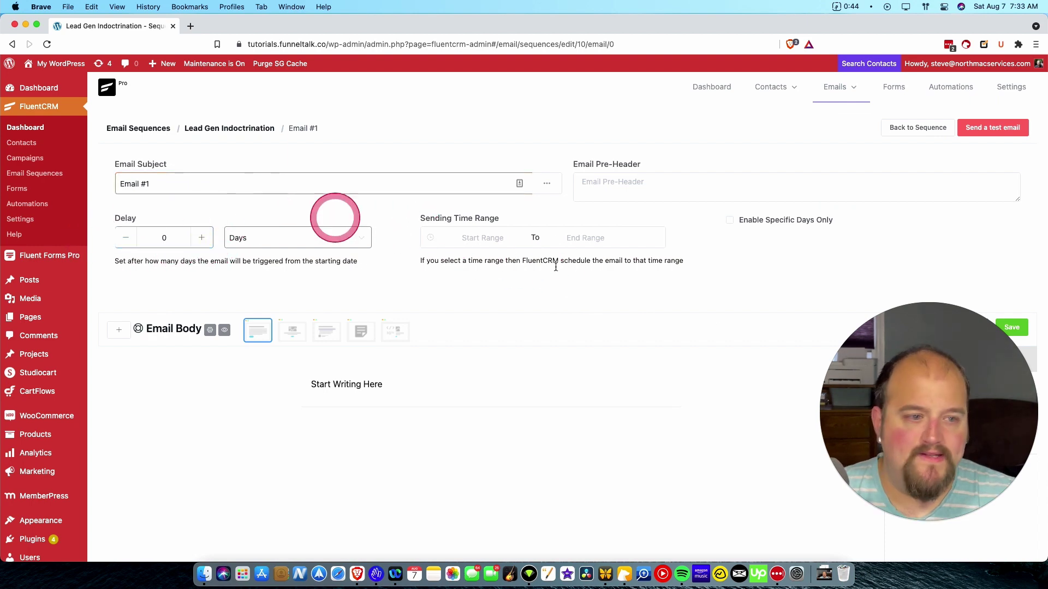
left_click(1010, 328)
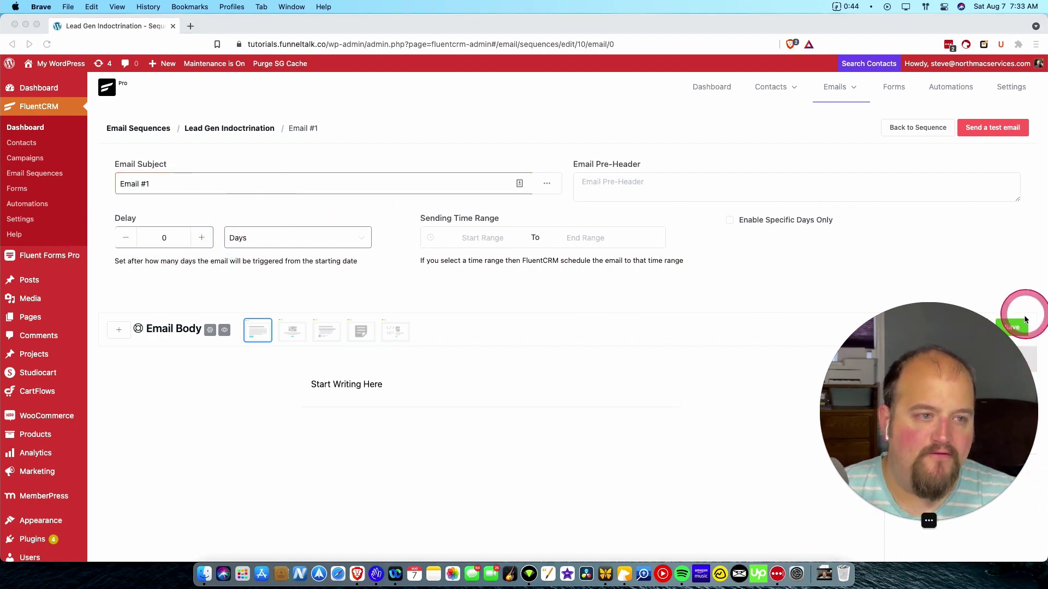
left_click(1016, 328)
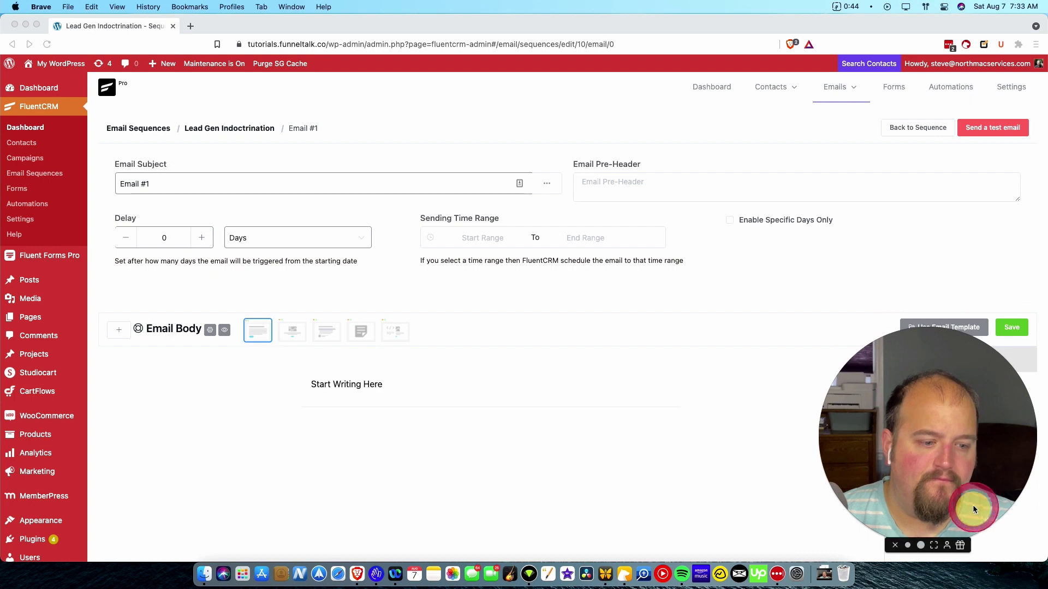
left_click_drag(976, 442, 117, 440)
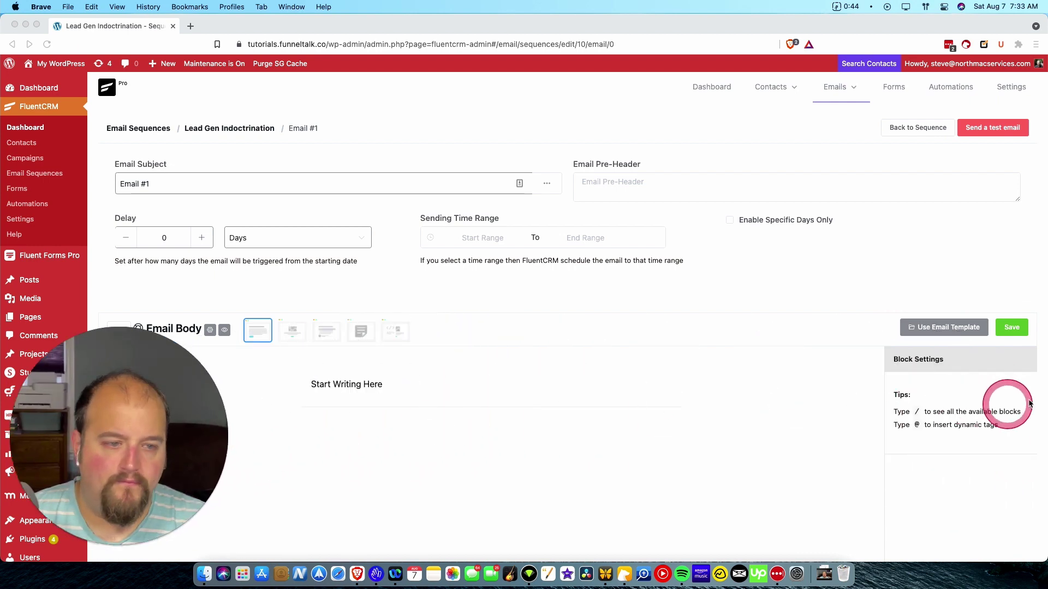
left_click(1017, 330)
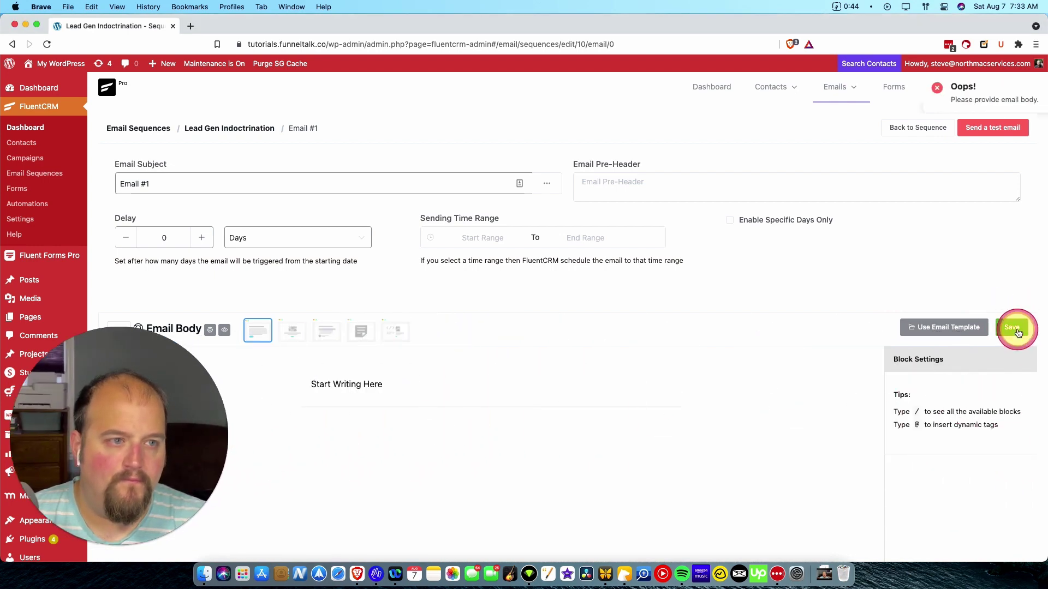
- Replace the body placeholder with 'This is my email body' and save the email
left_click(378, 386)
key("ctrl+a")
key("BackSpace")
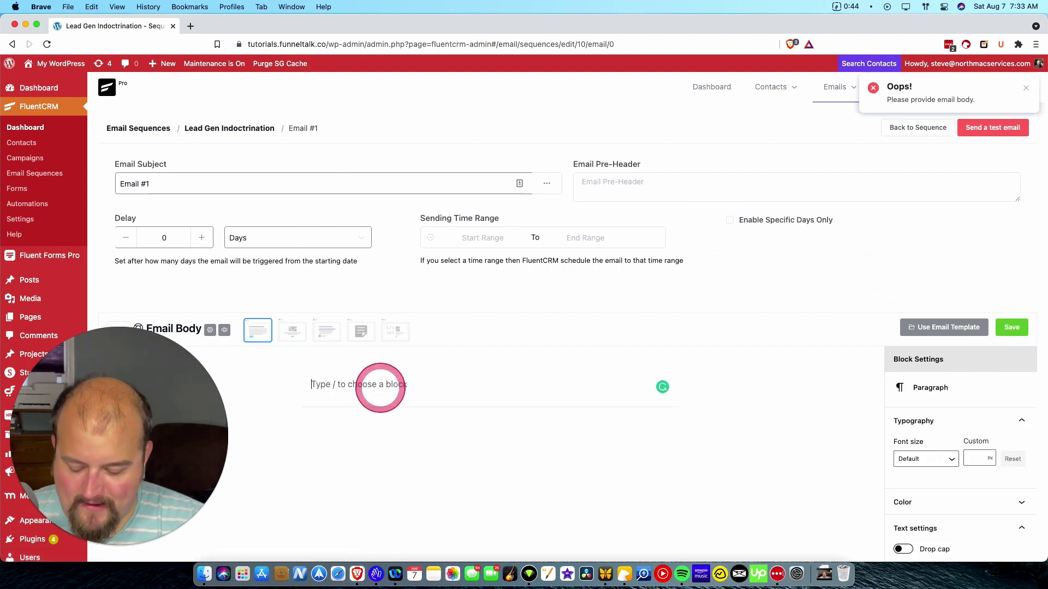
type("This is my email body")
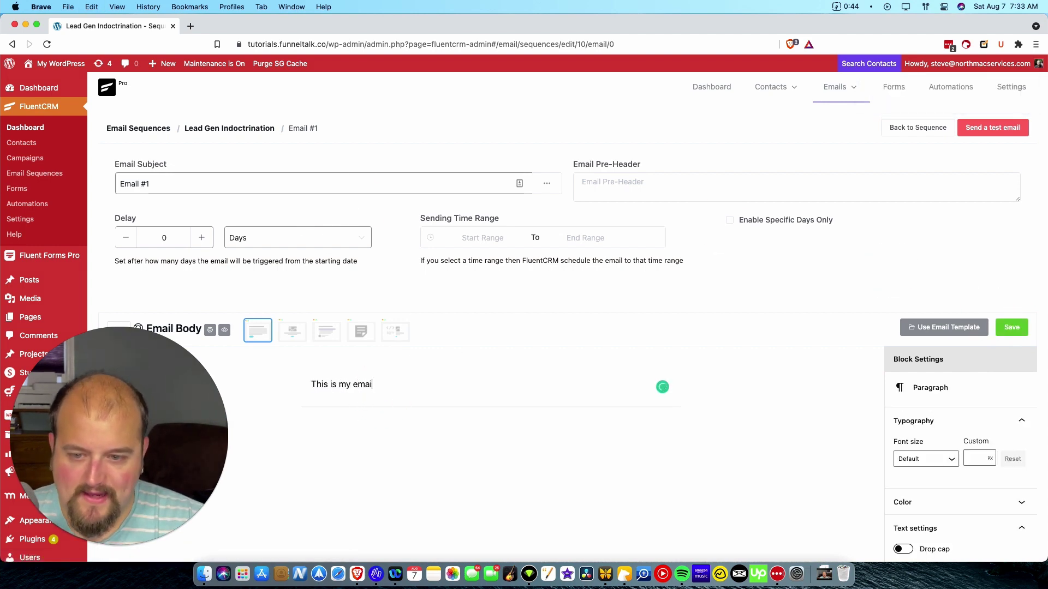
left_click(1035, 367)
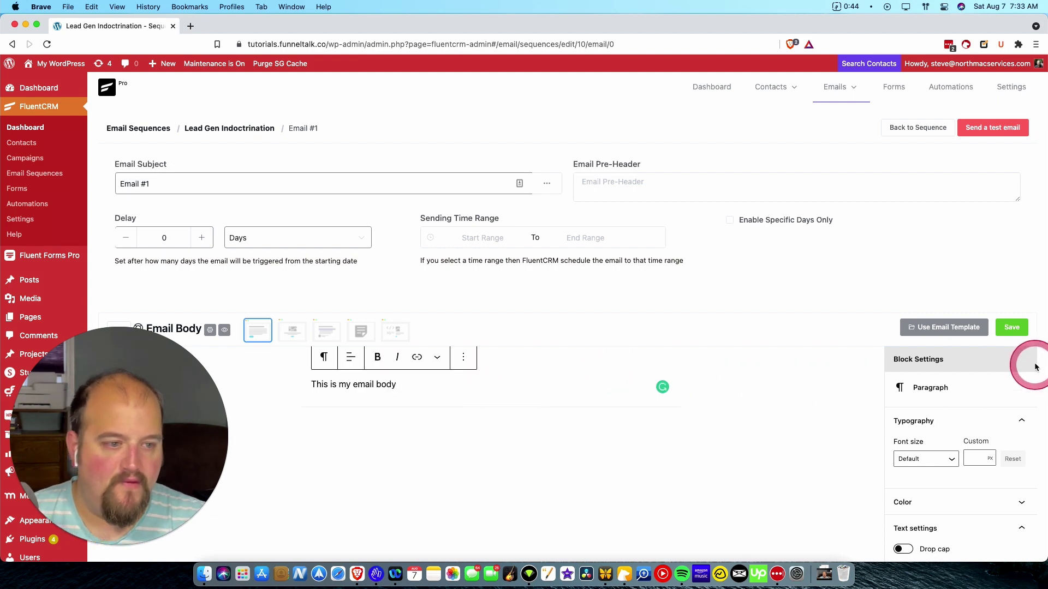
left_click(1009, 325)
- Reopen Email #1, set its delay to 1 day, save, and return to the sequence overview
left_click(248, 129)
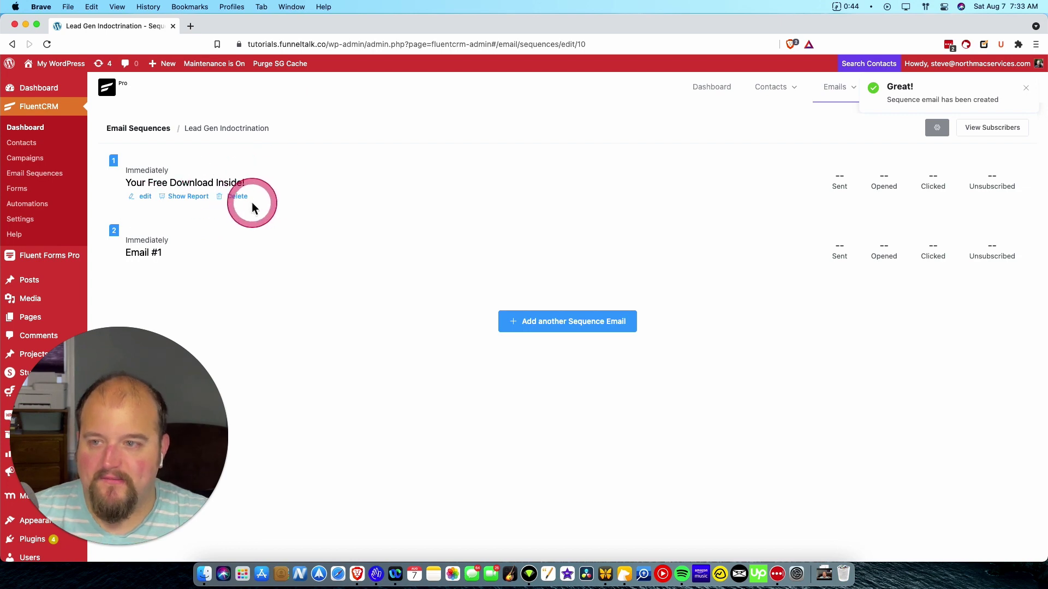
left_click(146, 265)
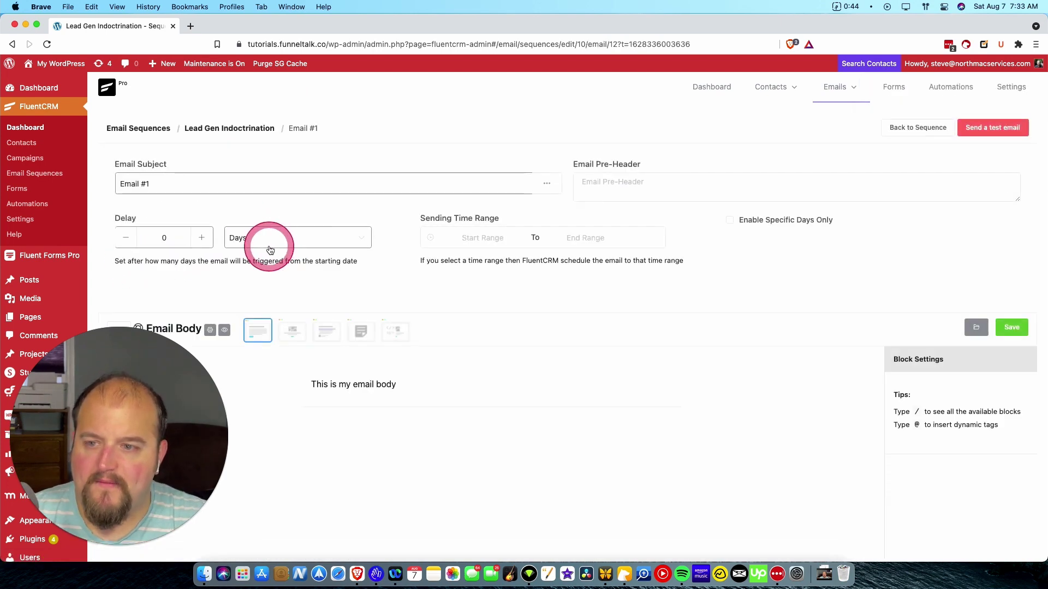
left_click(201, 238)
left_click(1011, 328)
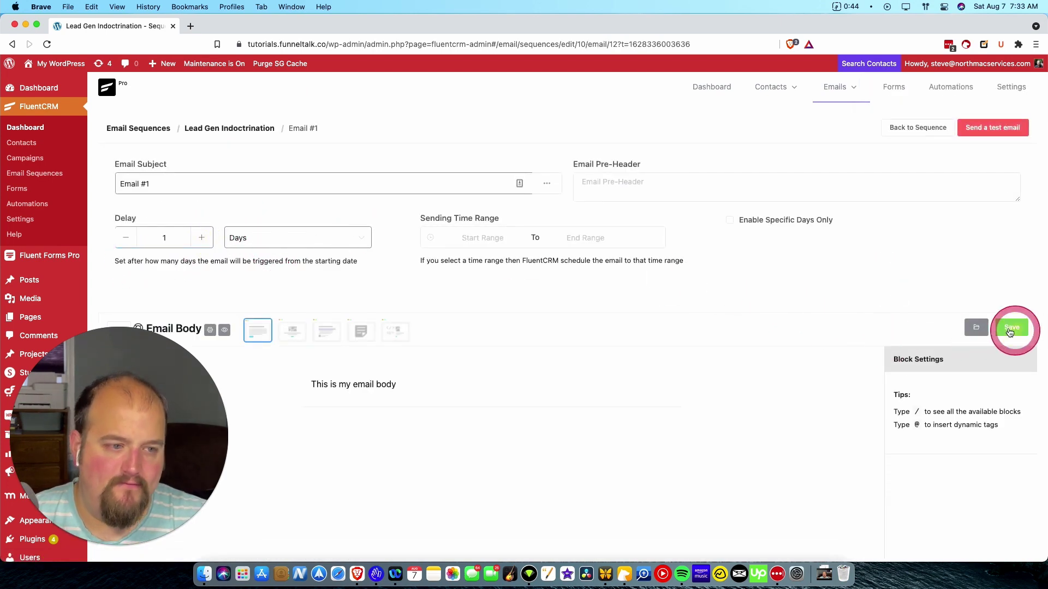
left_click(212, 131)
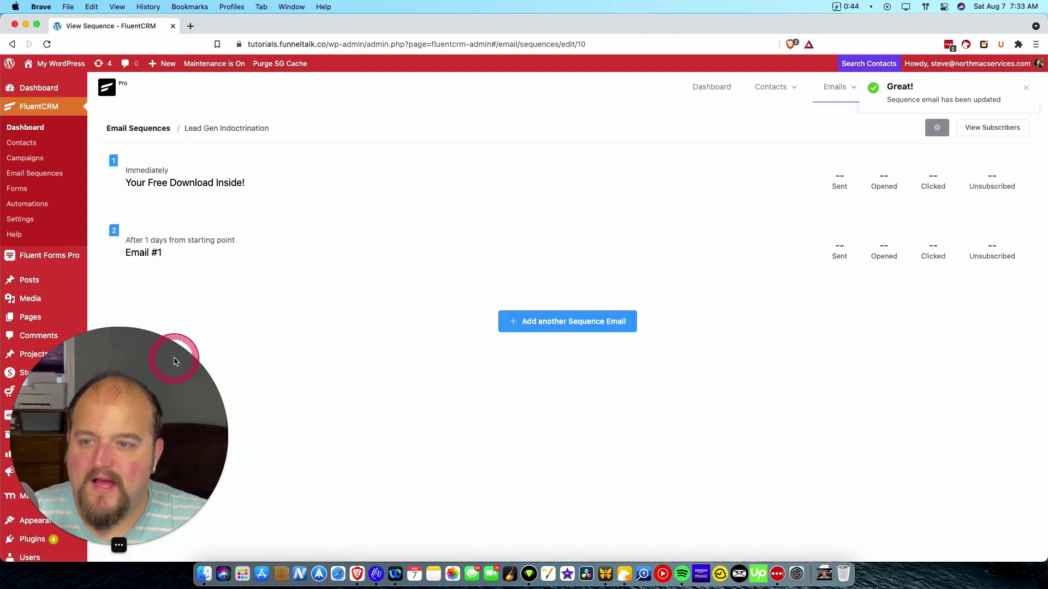
left_click_drag(106, 382, 702, 418)
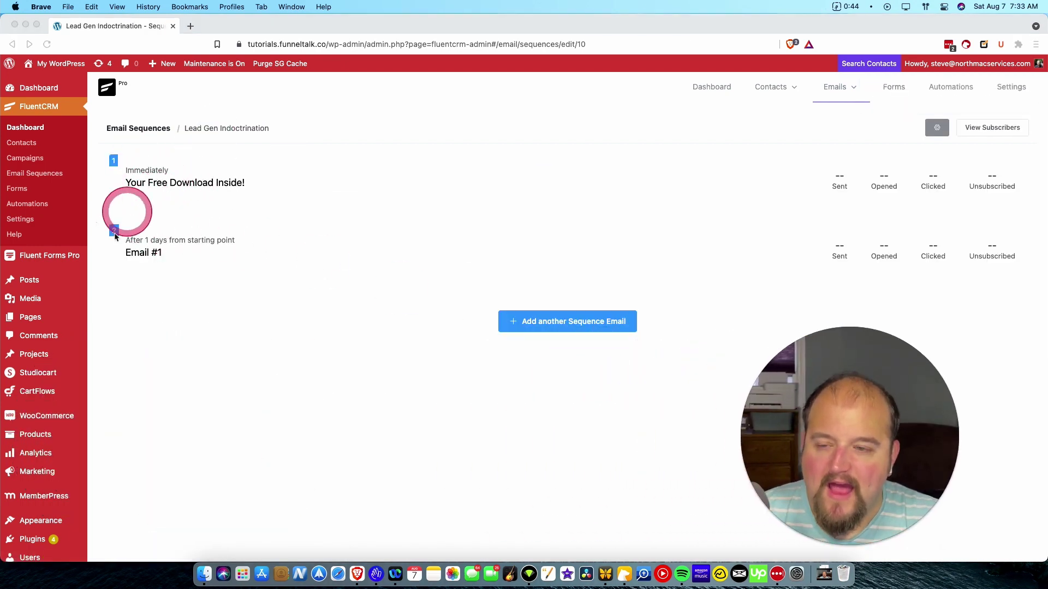
left_click(253, 316)
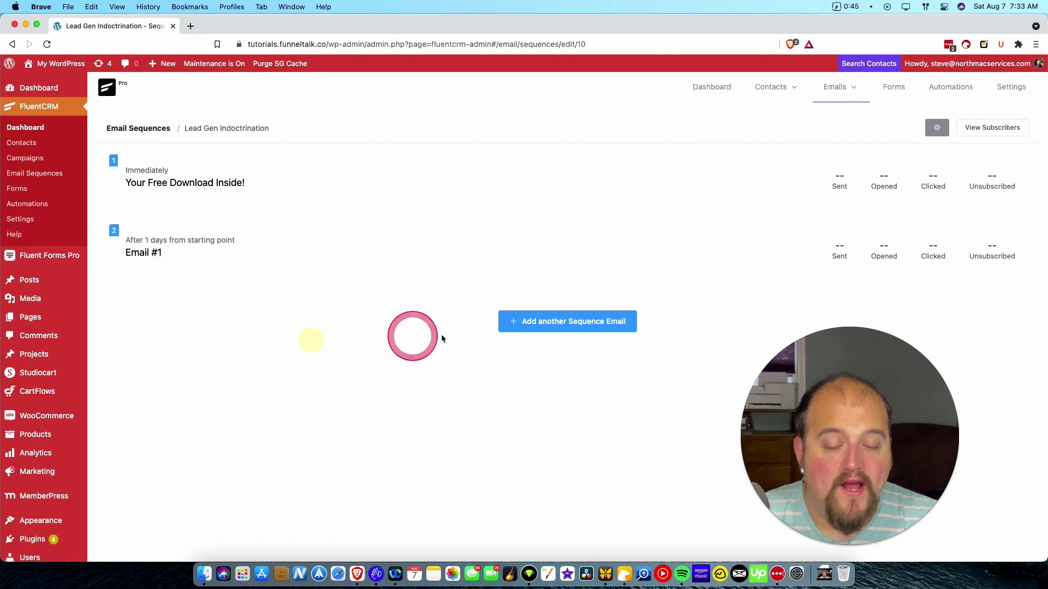
- Start another sequence email with a delay of 2 days from the starting point
left_click(557, 326)
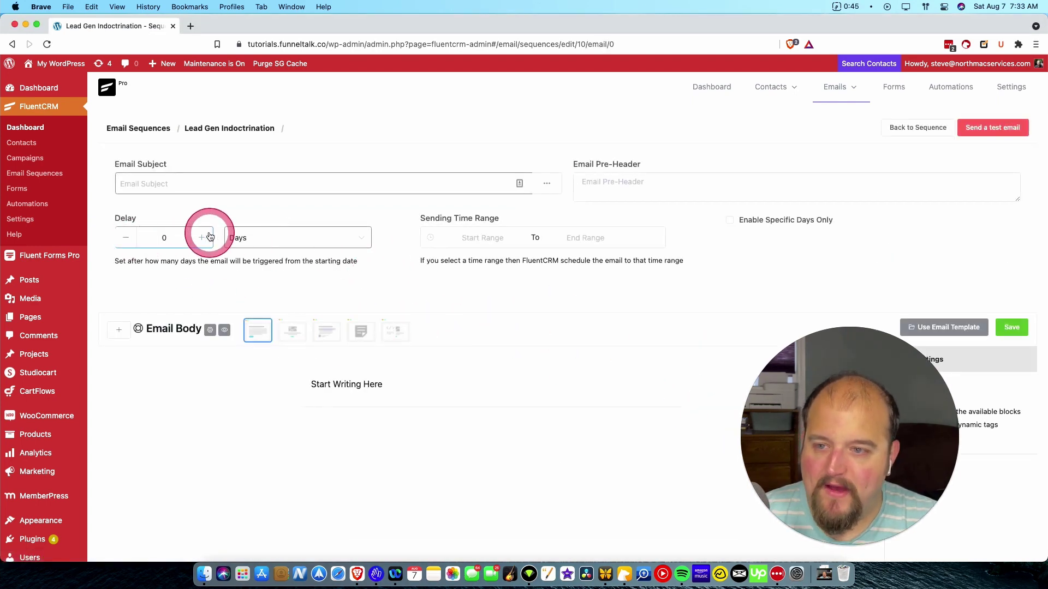
left_click(201, 237)
left_click(201, 237)
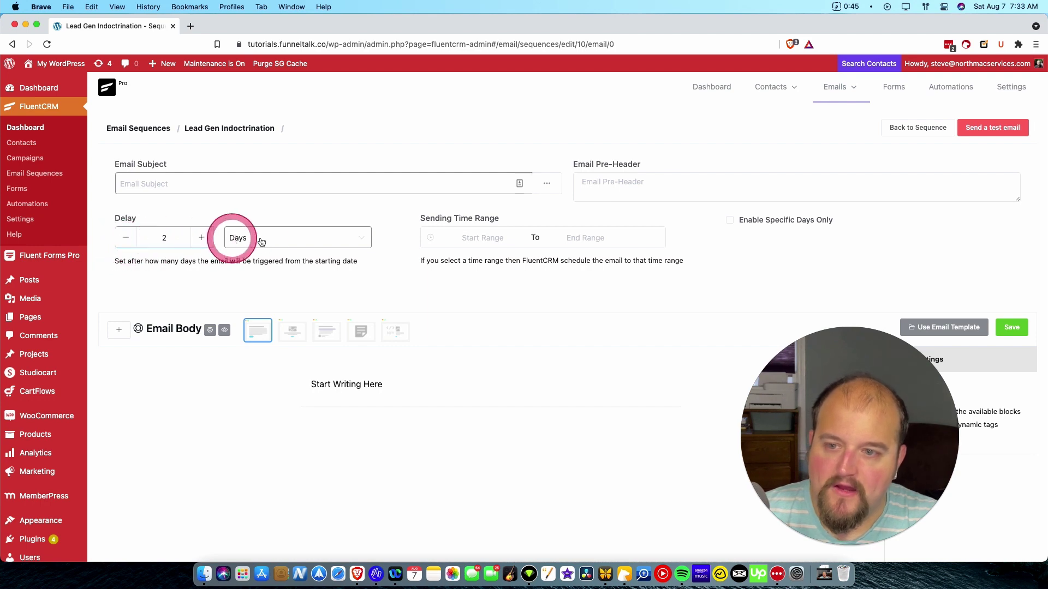
left_click_drag(286, 261, 358, 265)
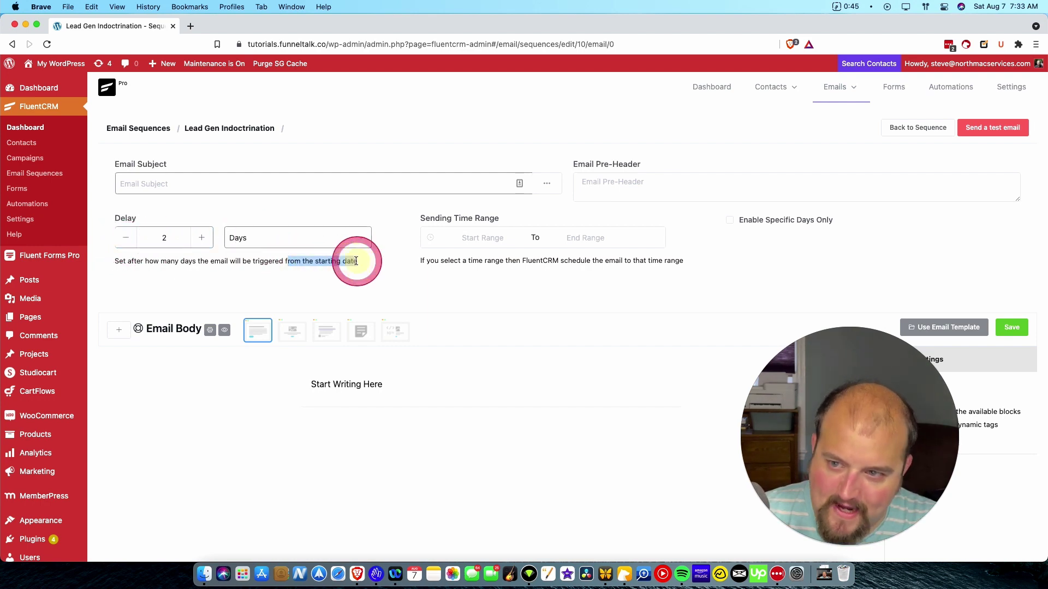
left_click(357, 265)
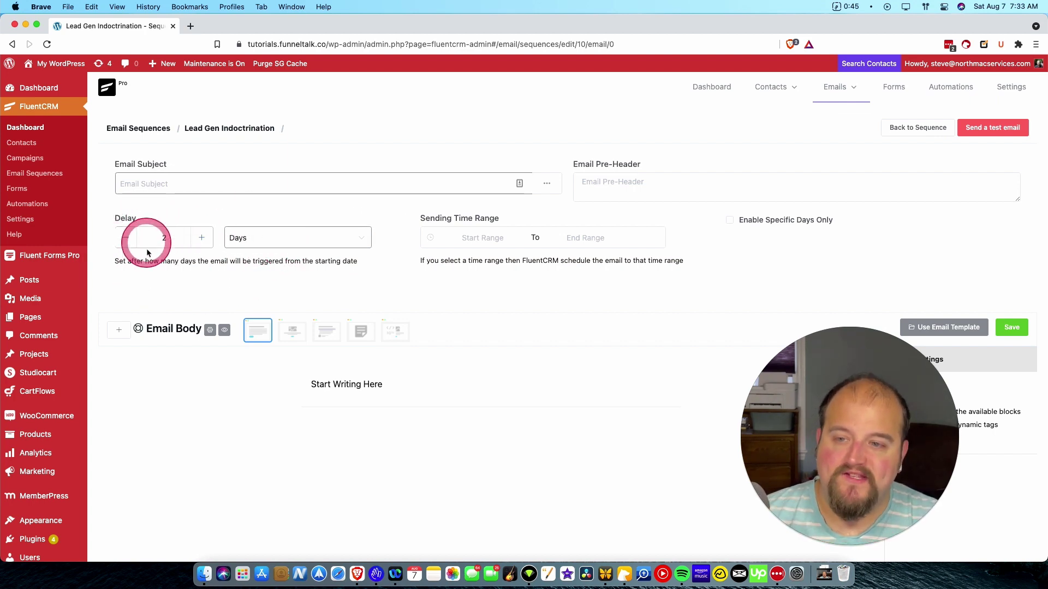
left_click_drag(330, 259, 109, 253)
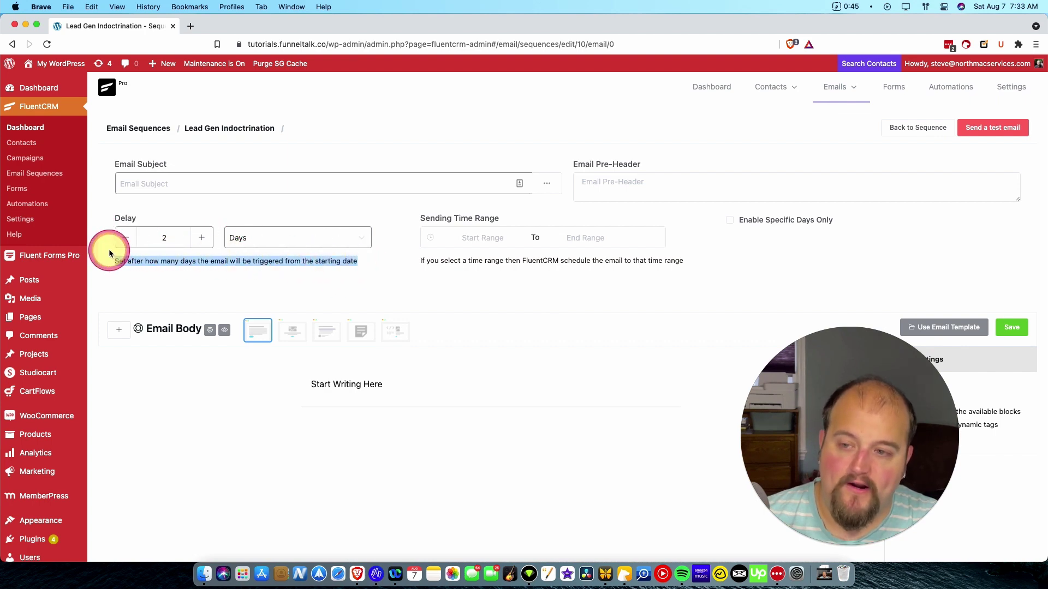
- Enter the email's subject, select the body placeholder, and go back to the sequence
left_click(159, 183)
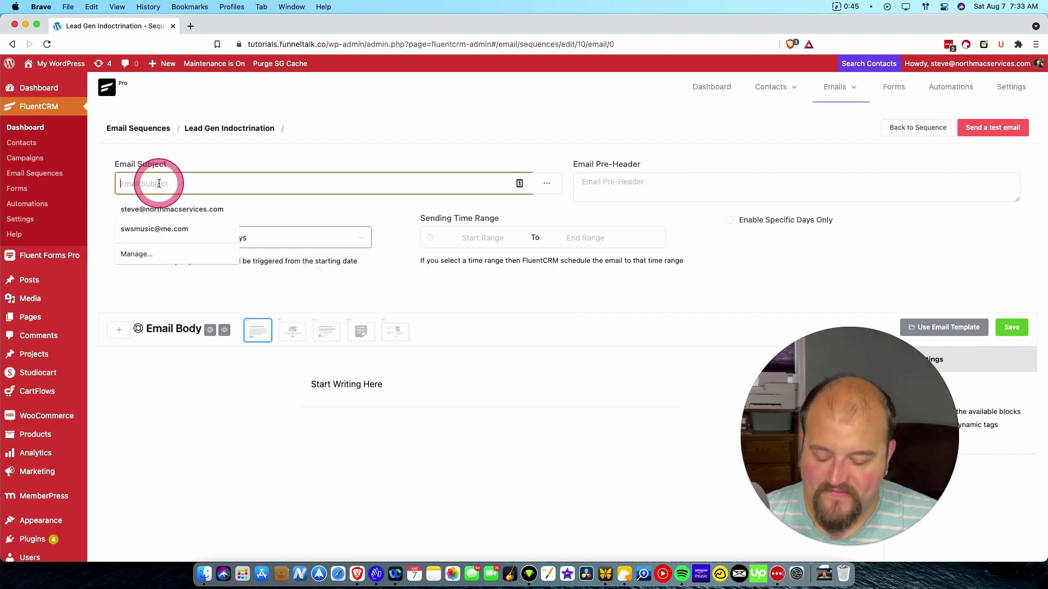
type("Email #3")
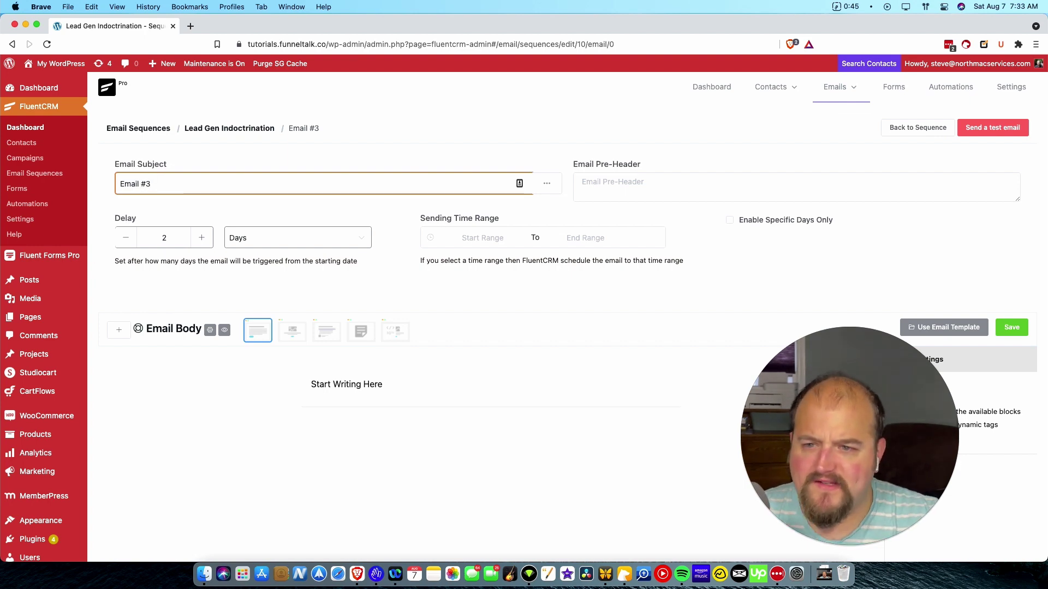
left_click(404, 400)
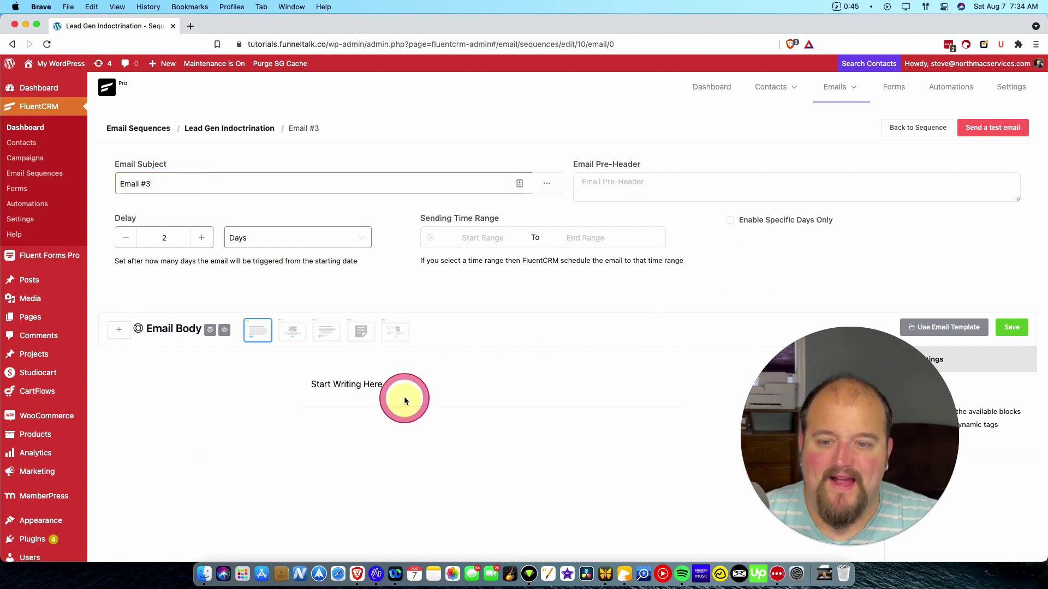
triple_click(403, 382)
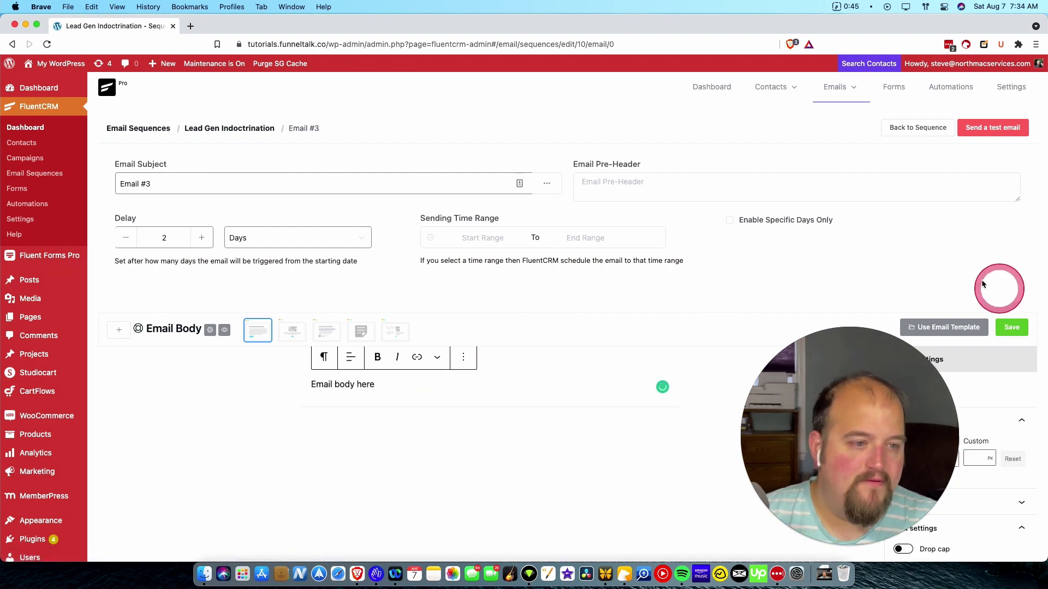
left_click(250, 134)
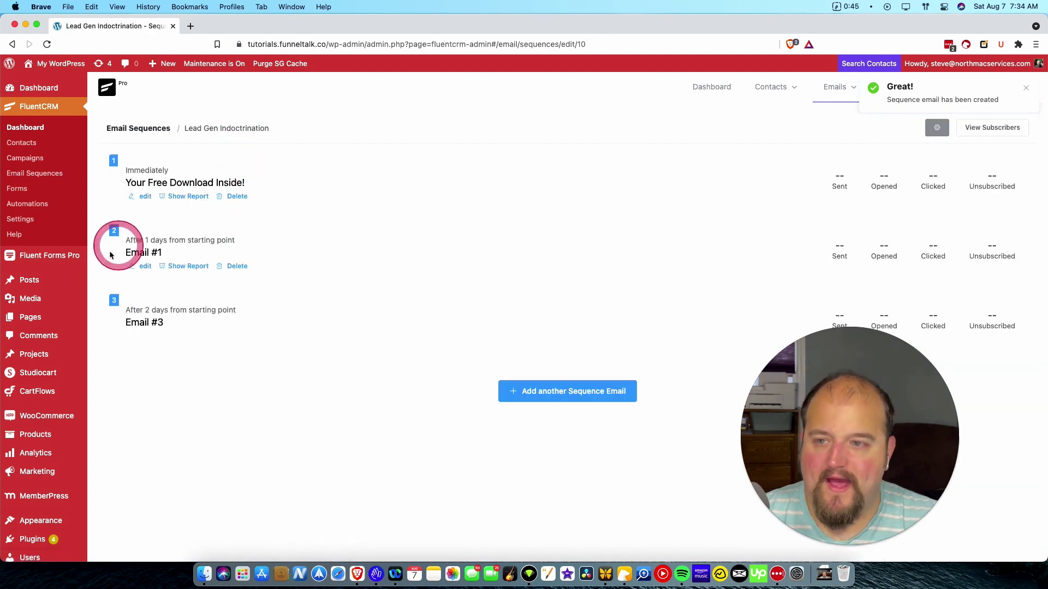
- Change the third email's subject from 'Email #3' to 'Email #2', save, and return to Lead Gen Indoctrination
mouse_move(140, 168)
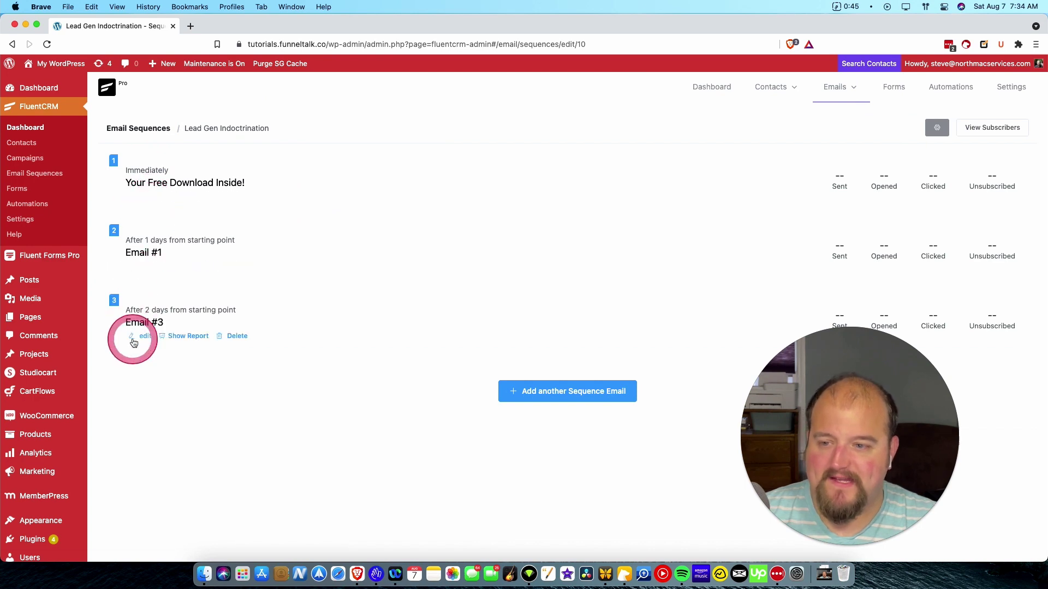
left_click(143, 335)
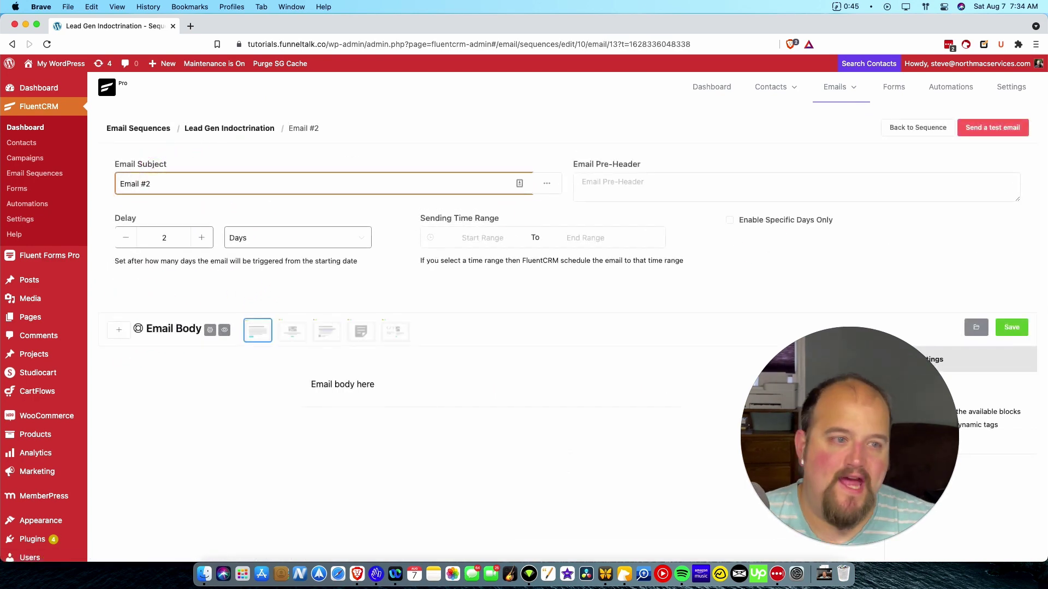
left_click(1012, 327)
left_click(178, 183)
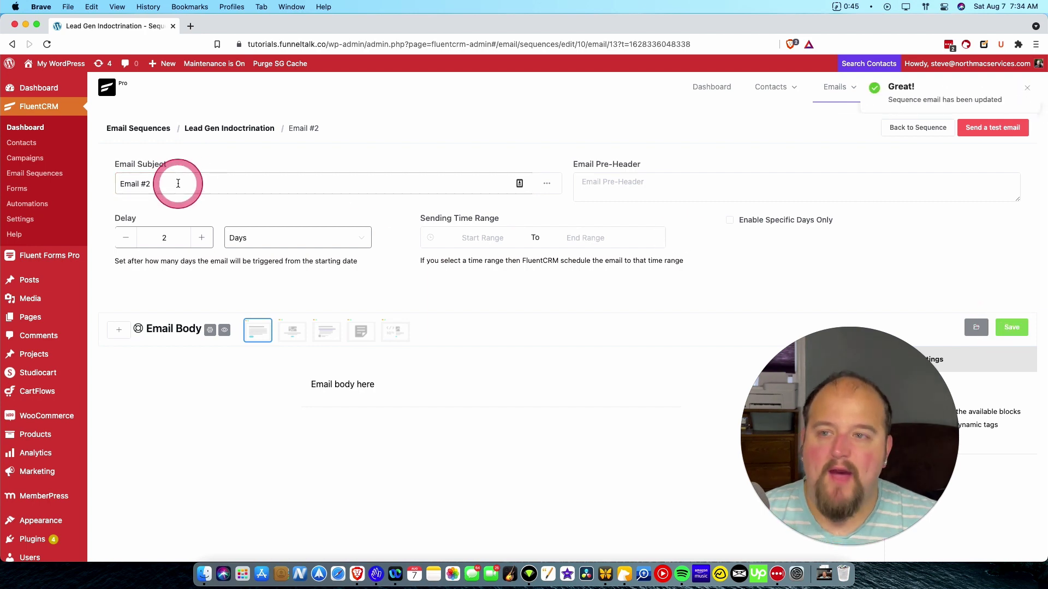
left_click(223, 136)
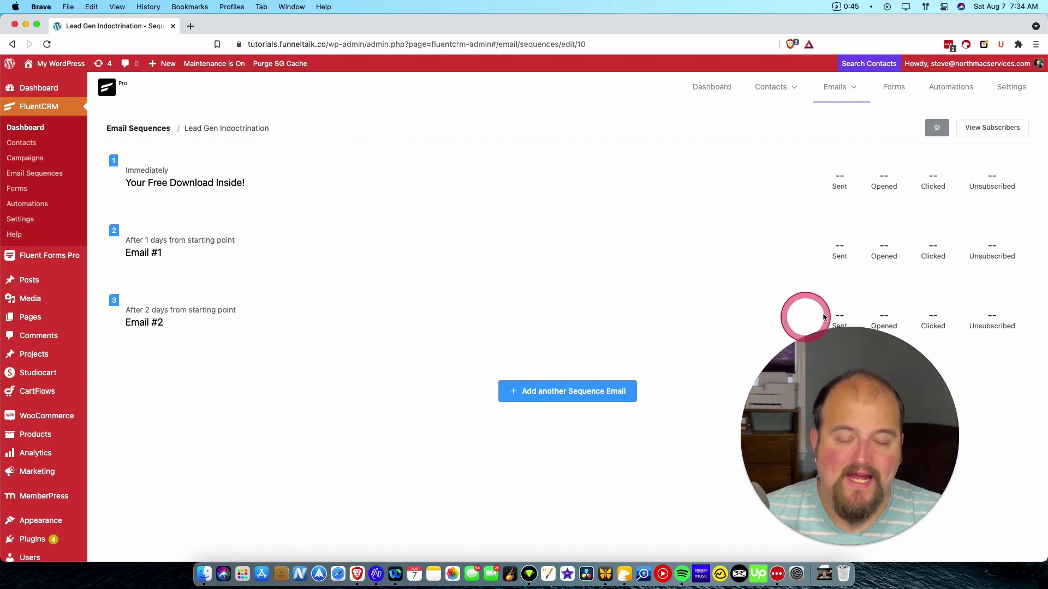
mouse_move(856, 513)
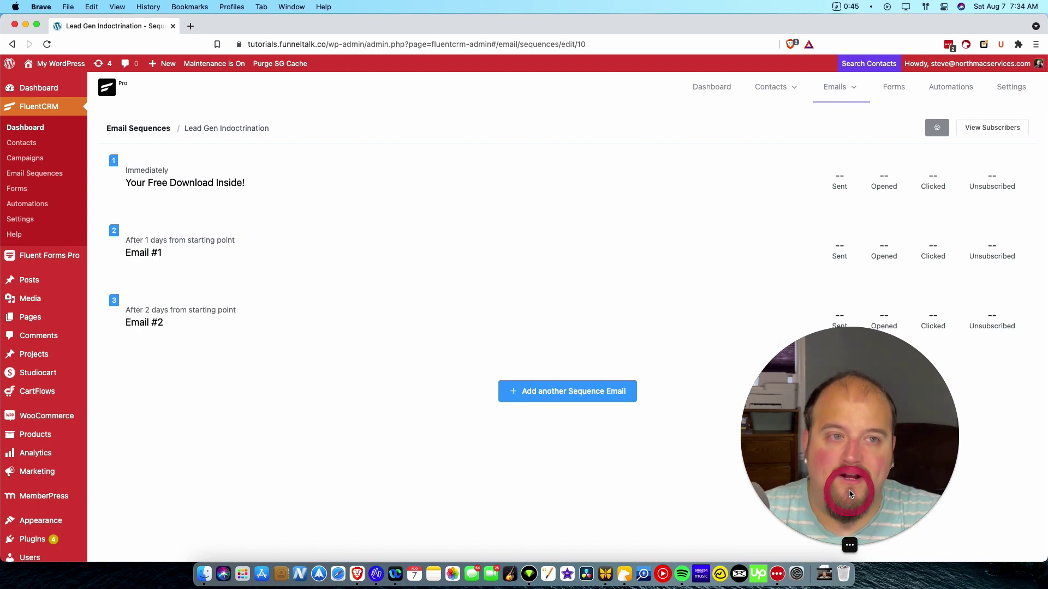
left_click(855, 544)
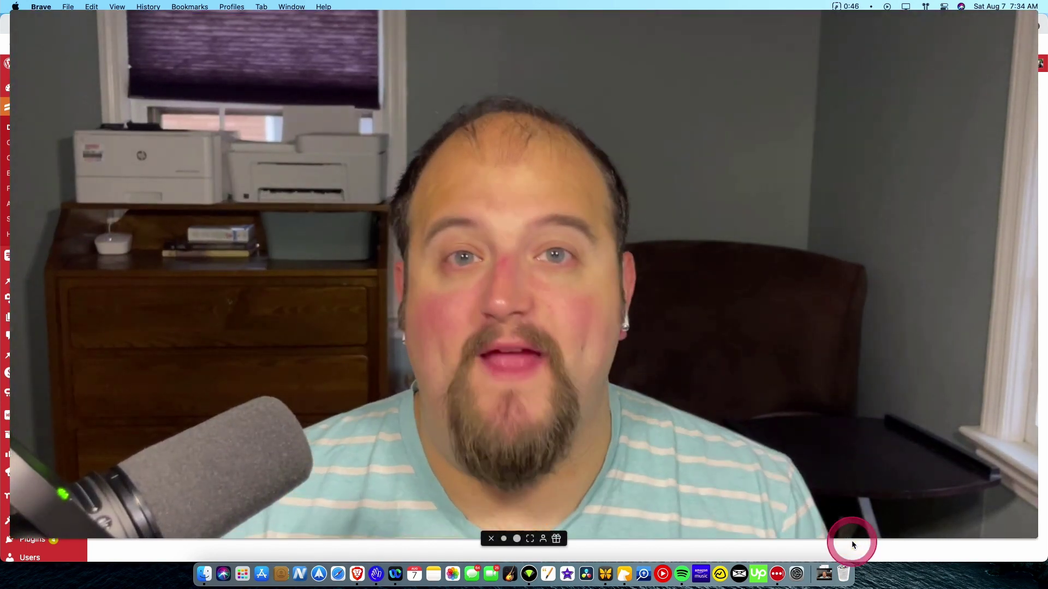